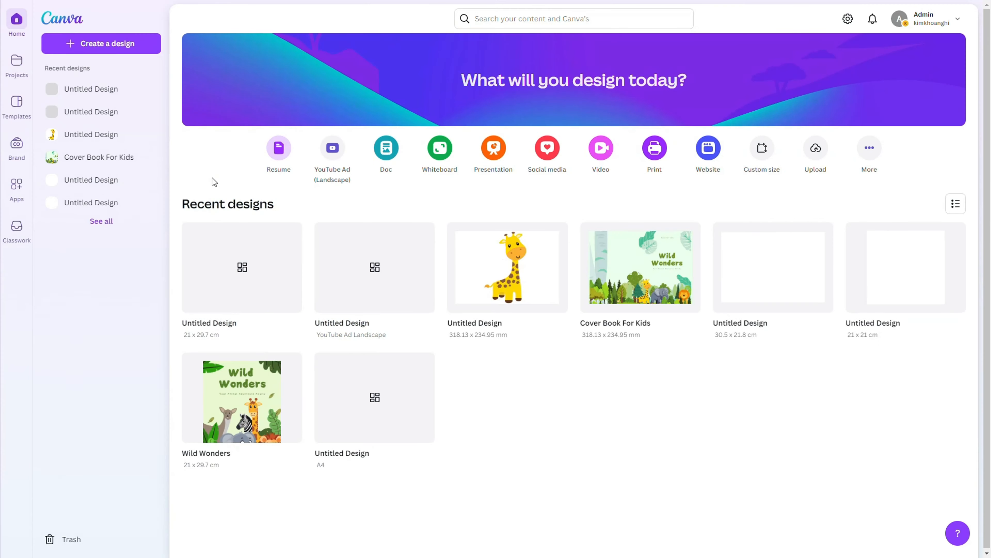
# - Create a new custom-size design 21 cm wide and 29.7 cm high
pyautogui.click(97, 50)
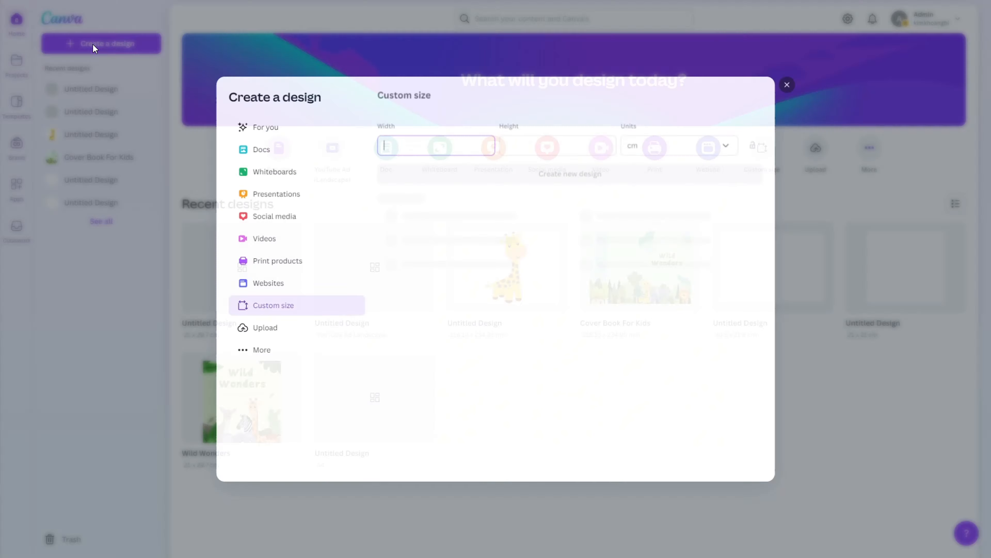
pyautogui.write('21')
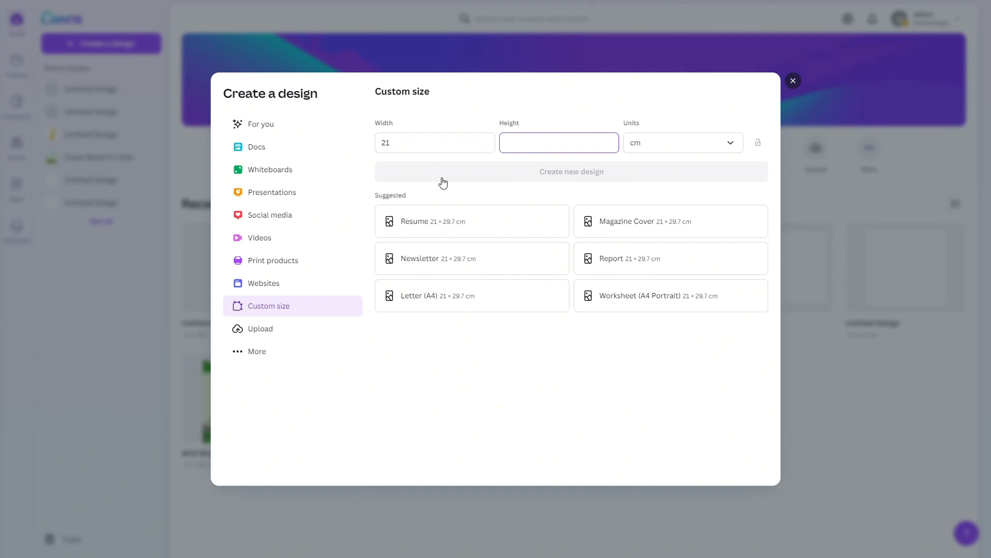
pyautogui.write('29.7')
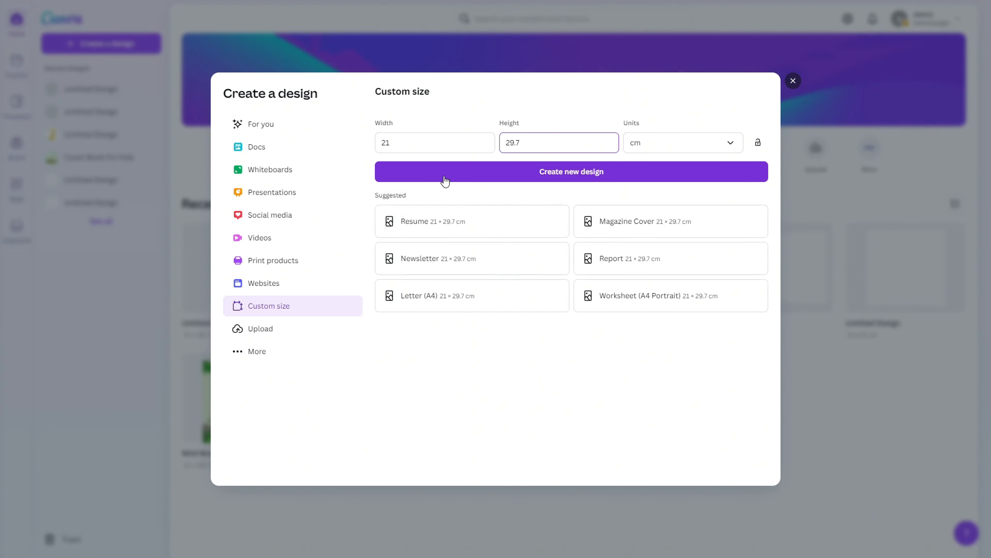
pyautogui.click(445, 176)
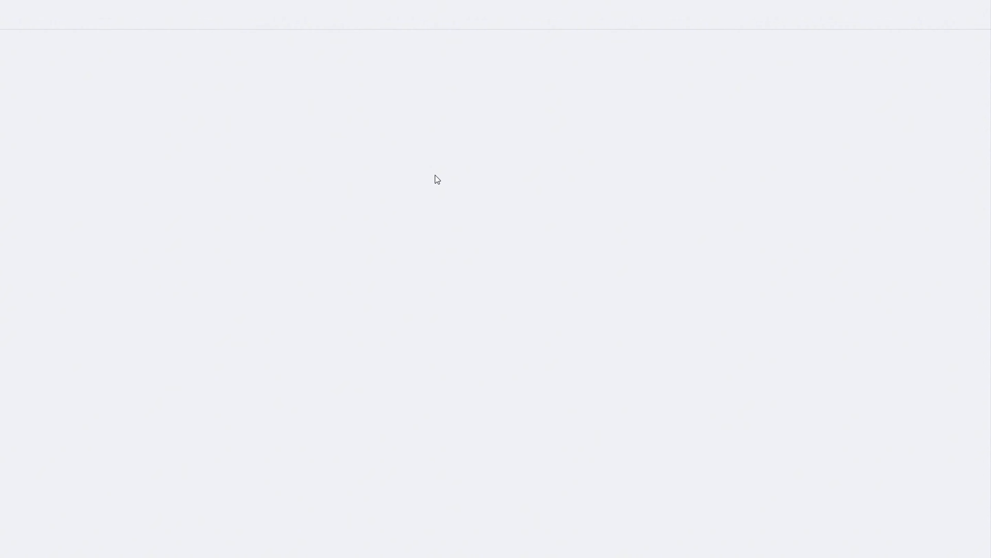
# - Search the templates for "forest vector background" and apply the World Forest Day template to the blank page
pyautogui.click(68, 48)
pyautogui.write('forest vector background')
pyautogui.press('Return')
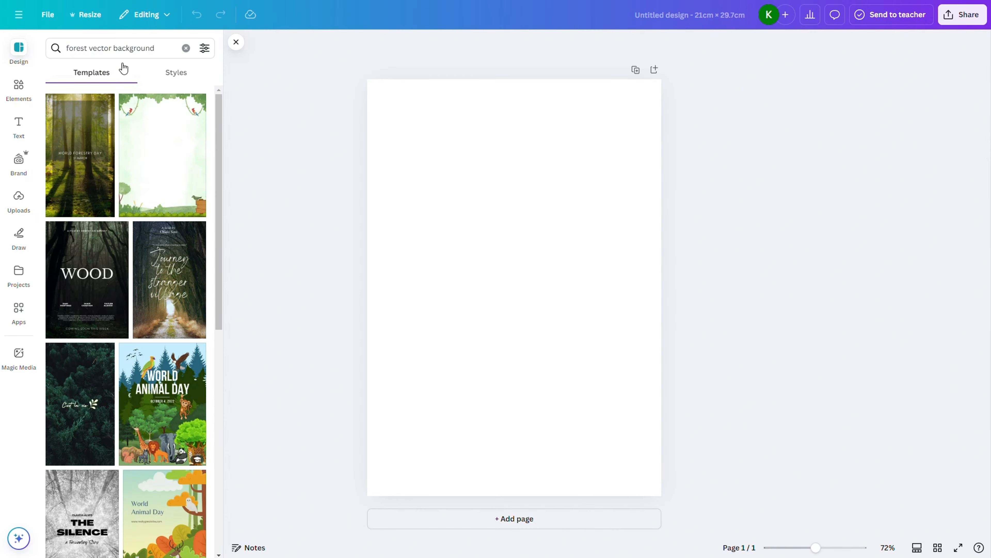
pyautogui.scroll(-10, 129, 166)
pyautogui.scroll(-10, 134, 171)
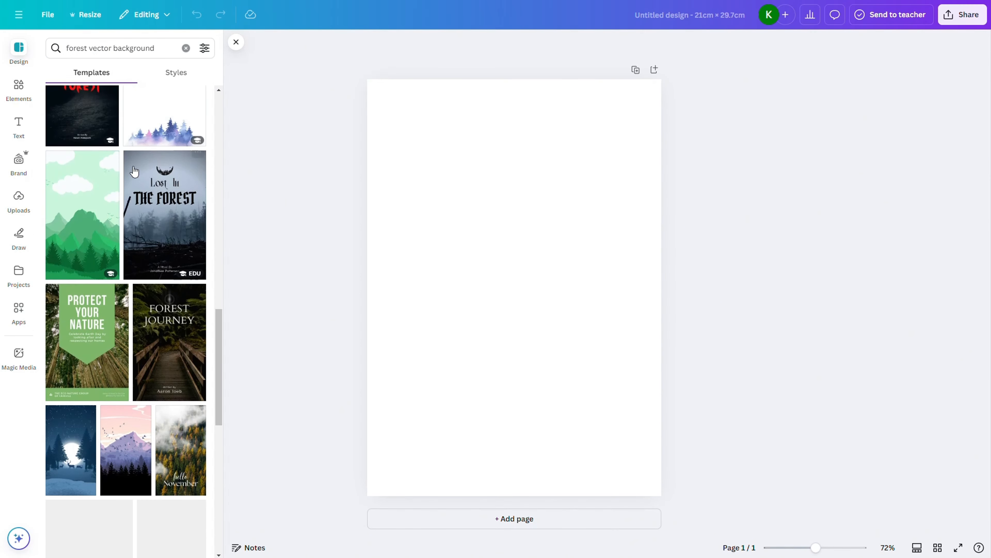
pyautogui.scroll(-2, 134, 171)
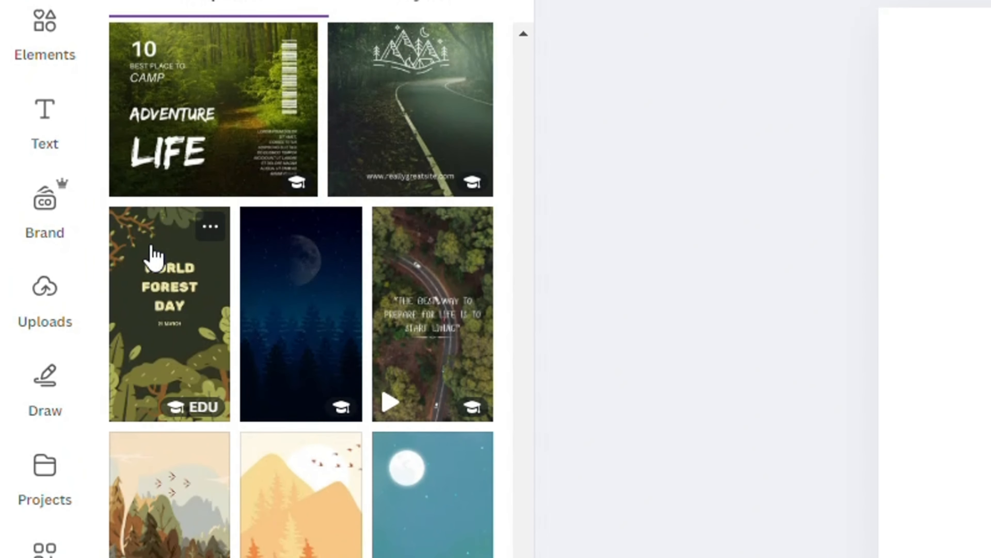
pyautogui.click(153, 255)
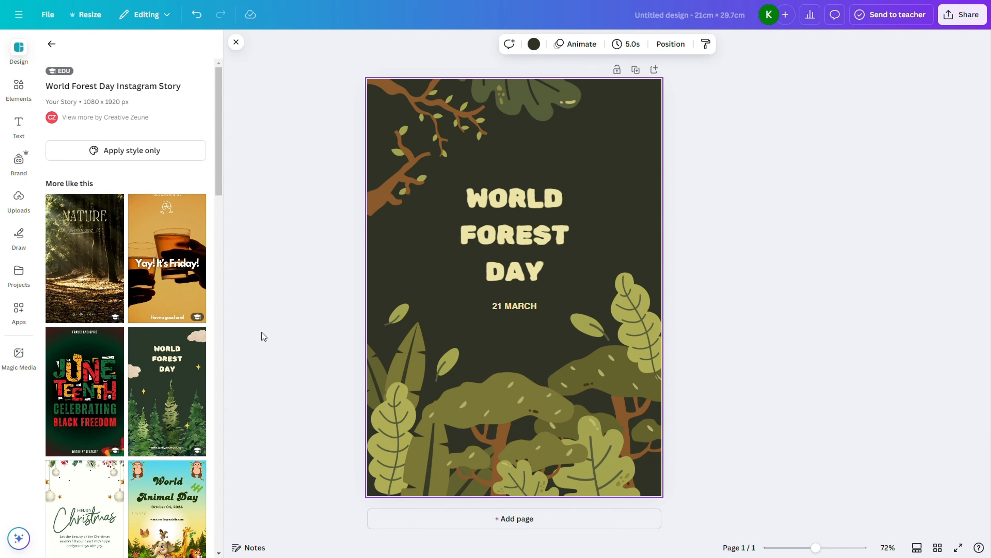
# - Delete the "World Forest Day" title and the "21 March" date text from the page
pyautogui.click(499, 214)
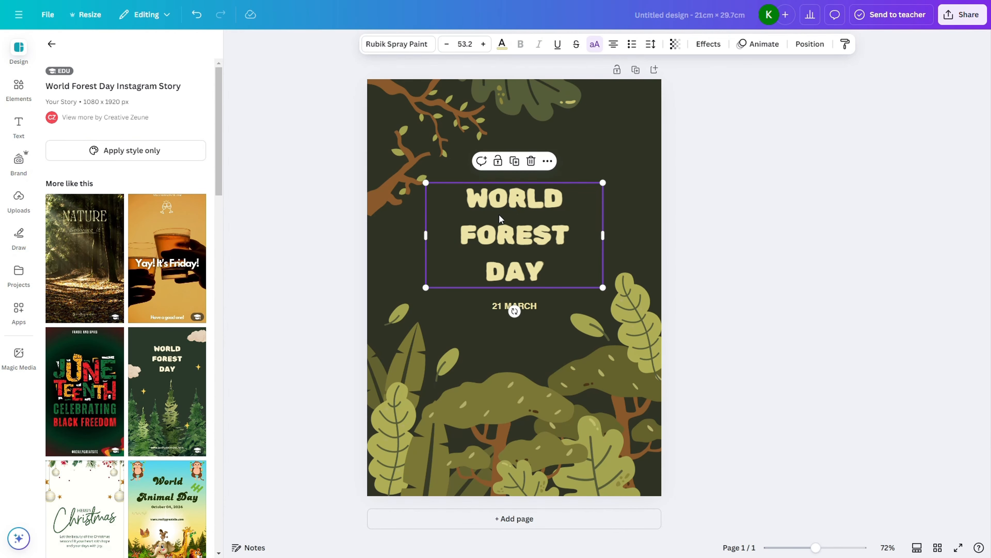
pyautogui.click(531, 161)
pyautogui.click(523, 306)
pyautogui.click(532, 279)
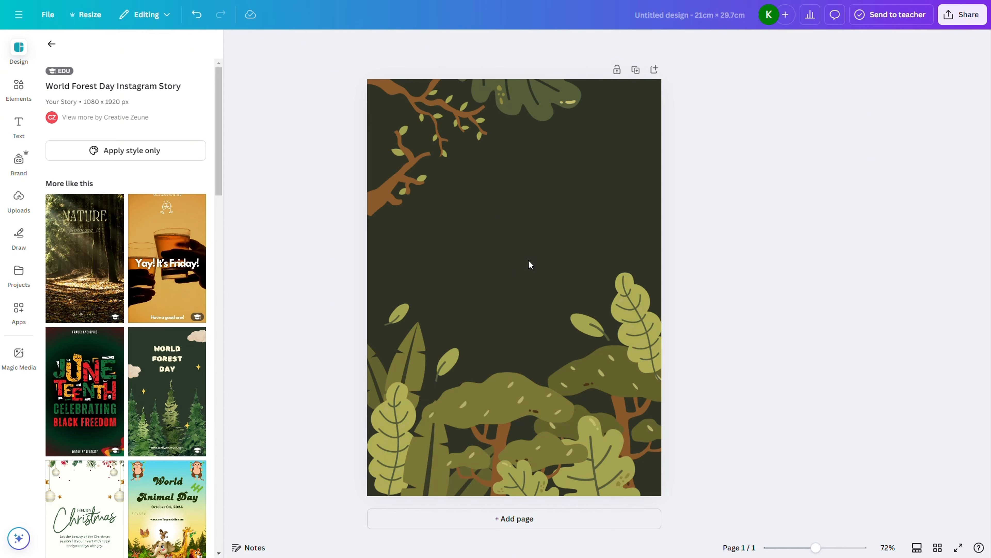
# - Change the page background to pale green #D7F1C9
pyautogui.click(501, 192)
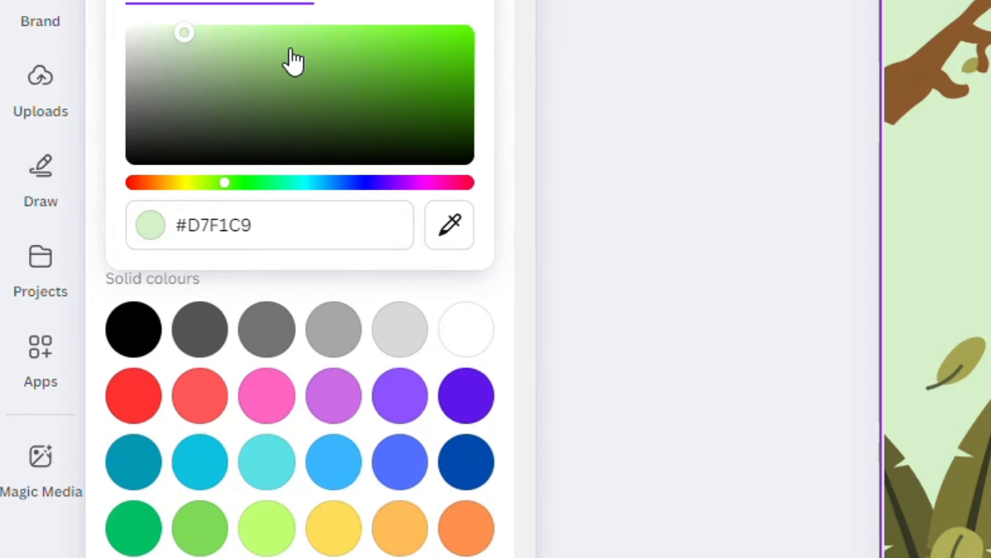
pyautogui.click(579, 111)
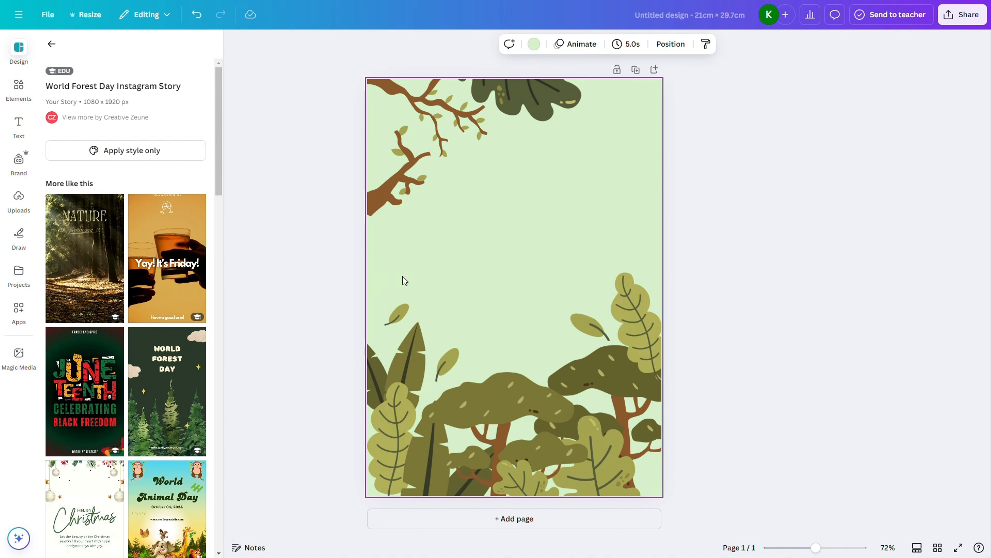
# - Recolour the olive fill of the tall pointed leaves at the page's left edge to a medium green
pyautogui.click(413, 371)
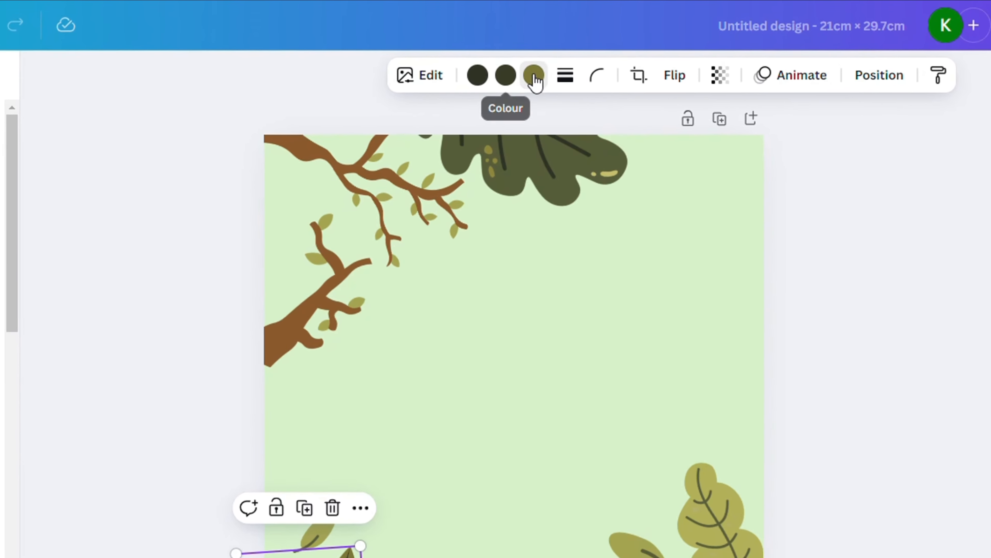
pyautogui.click(534, 76)
pyautogui.click(64, 126)
pyautogui.click(138, 190)
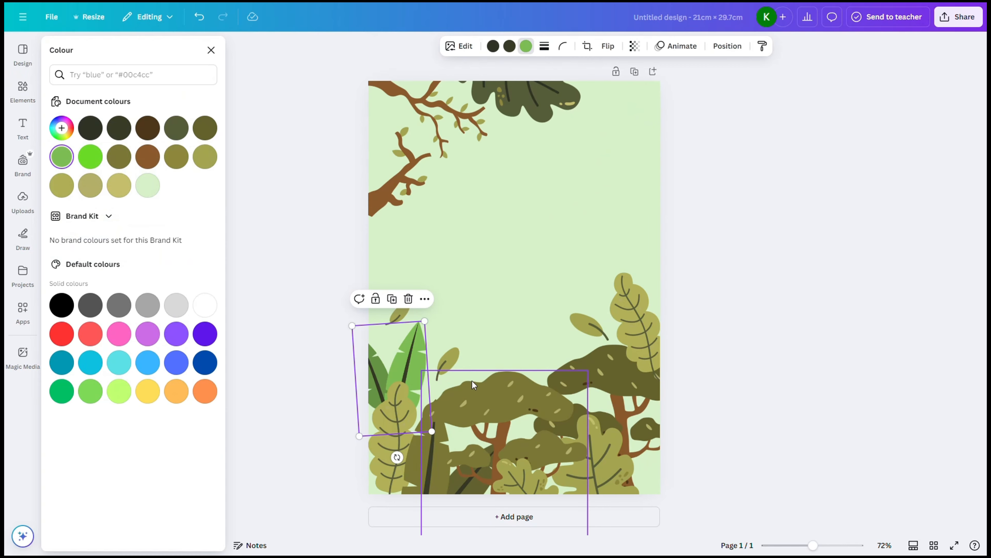
# - Recolour the foliage of the front middle tree to dark green #1E6B12
pyautogui.click(666, 477)
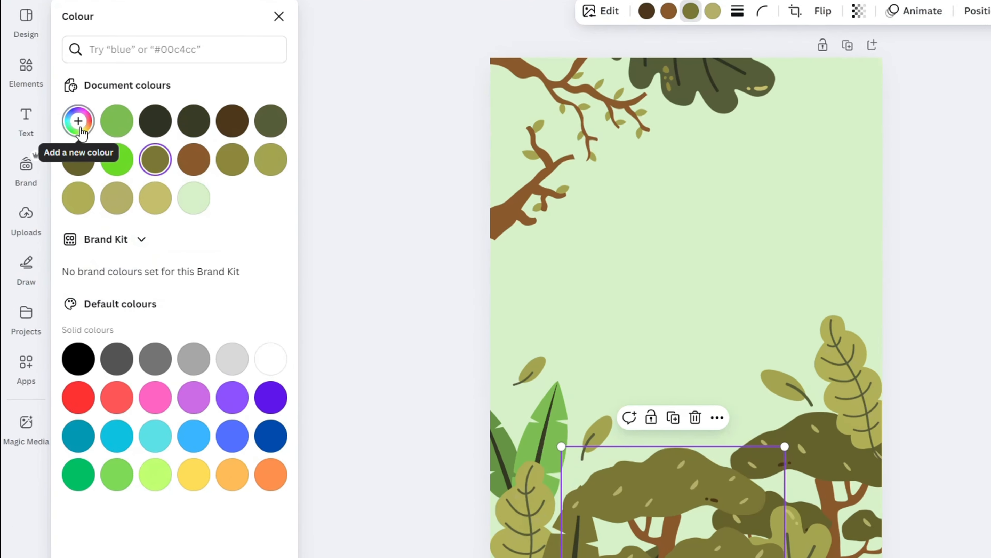
pyautogui.click(62, 128)
pyautogui.moveTo(93, 218); pyautogui.dragTo(106, 220)
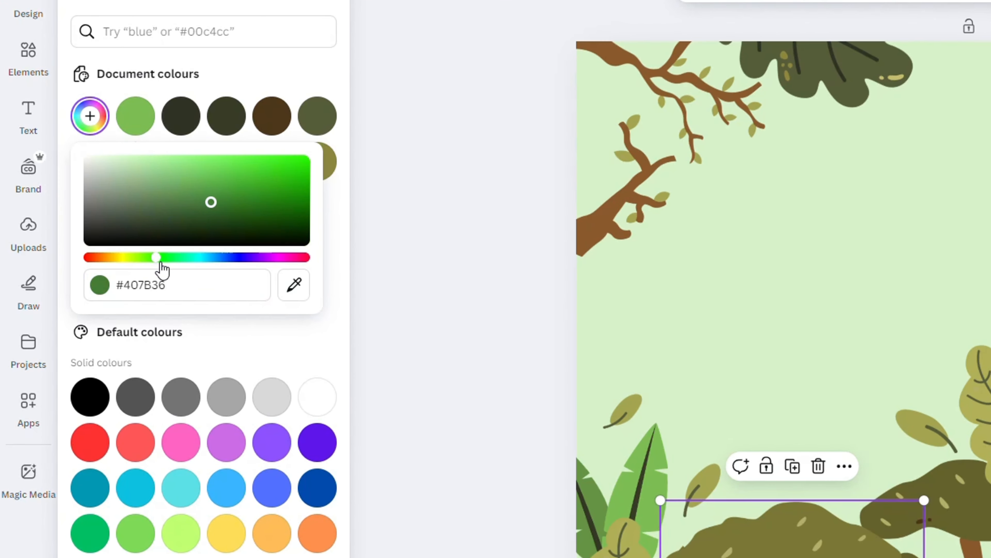
pyautogui.moveTo(257, 207); pyautogui.dragTo(272, 208)
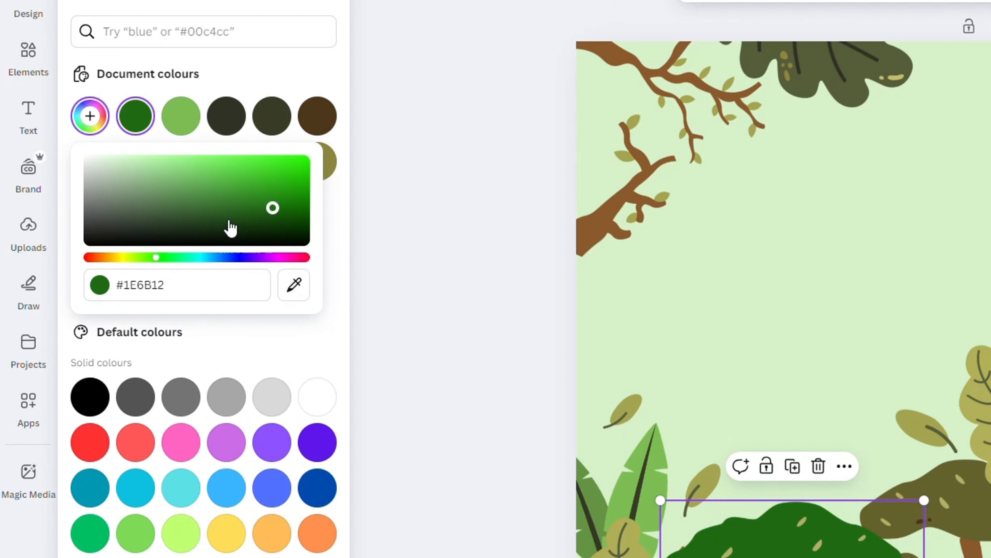
pyautogui.click(369, 301)
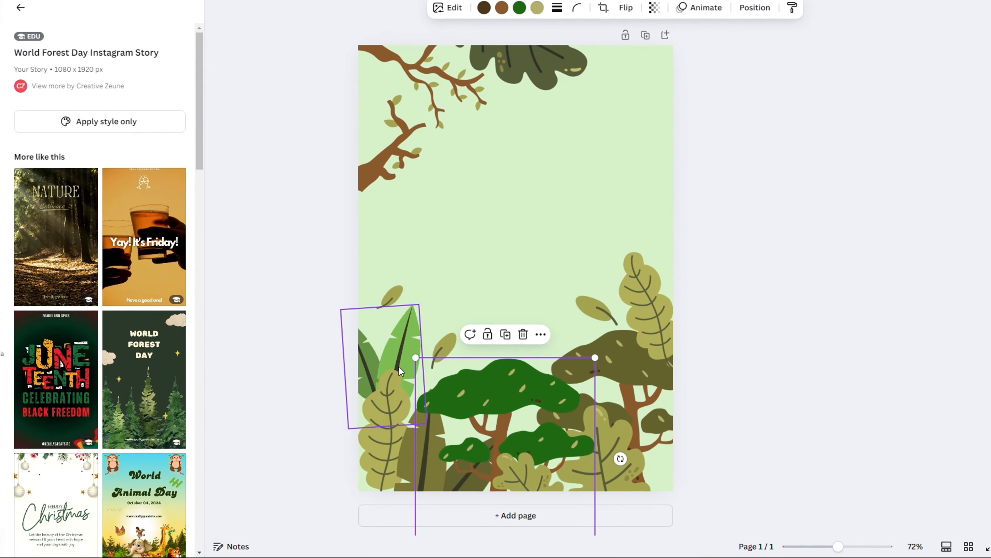
# - Recolour the fill of the lobed leaf in the page's lower-left corner to green #30AB21
pyautogui.click(386, 391)
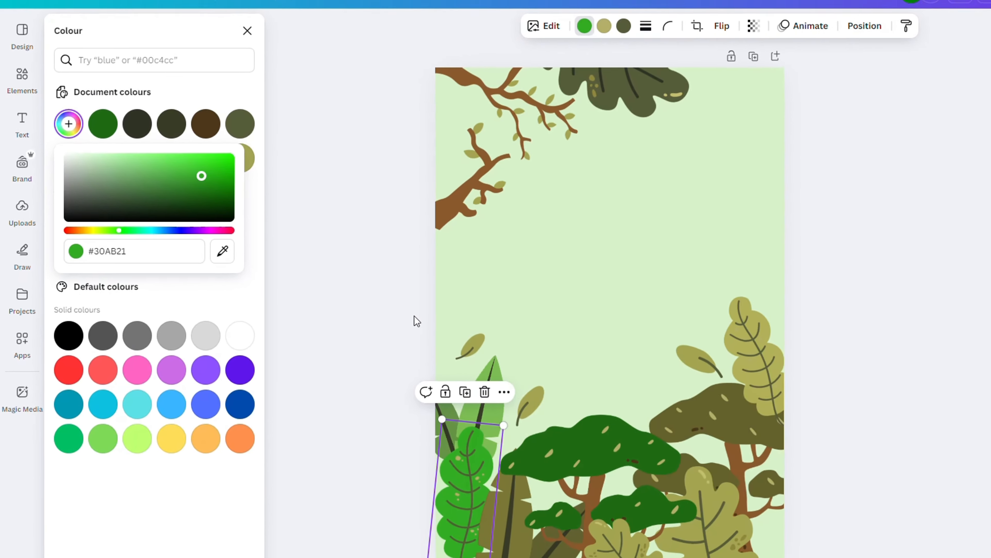
pyautogui.moveTo(328, 197); pyautogui.dragTo(326, 185)
# - Recolour the tall pointed leaves at the page's left edge bright green, with dark green #1E6B12 midribs
pyautogui.click(385, 353)
pyautogui.click(509, 45)
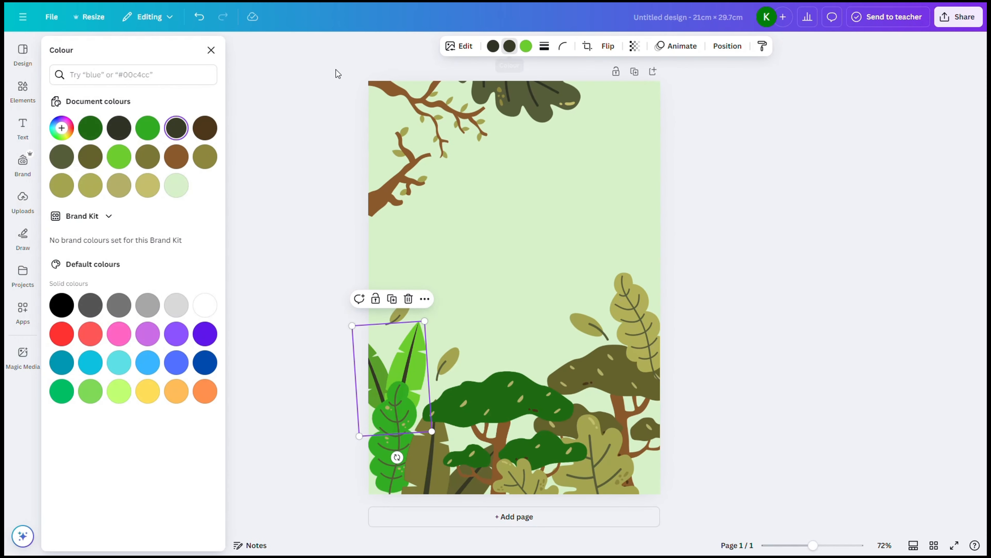
pyautogui.click(61, 128)
pyautogui.moveTo(156, 195)
pyautogui.mouseDown()
pyautogui.moveTo(178, 167)
pyautogui.moveTo(155, 193)
pyautogui.mouseUp()
pyautogui.click(102, 134)
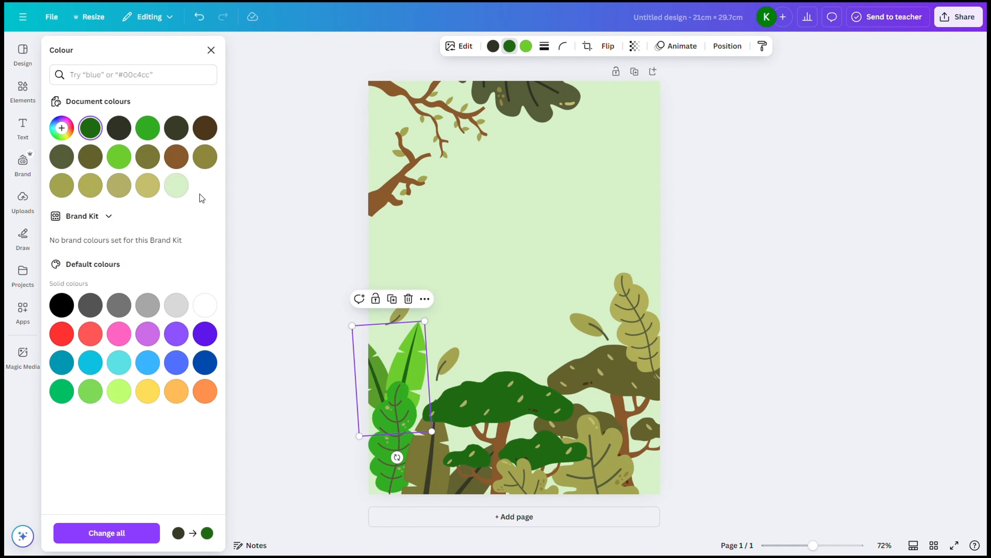
# - Recolour the broad leaves beside the lower-left lobed leaf to #48841E and the front middle tree's foliage to #0C4722
pyautogui.click(484, 347)
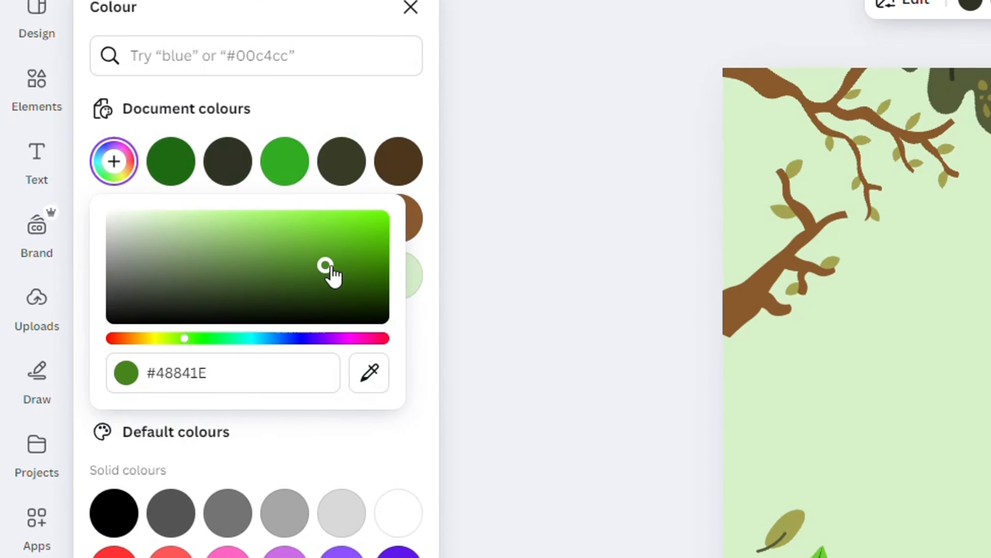
pyautogui.click(494, 391)
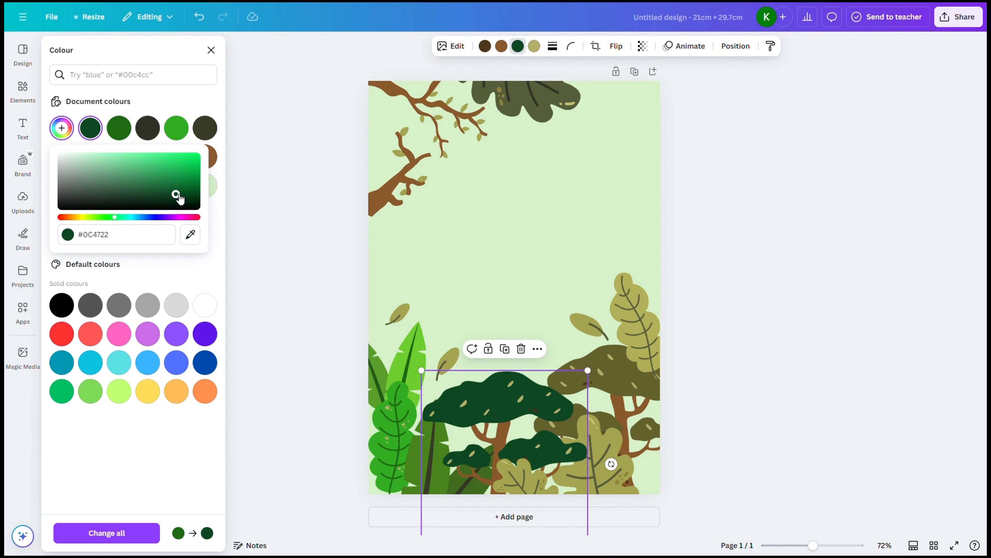
# - Recolour the front middle tree's trunk to a darker reddish brown and the specks in its foliage to green #30AB21
pyautogui.click(501, 45)
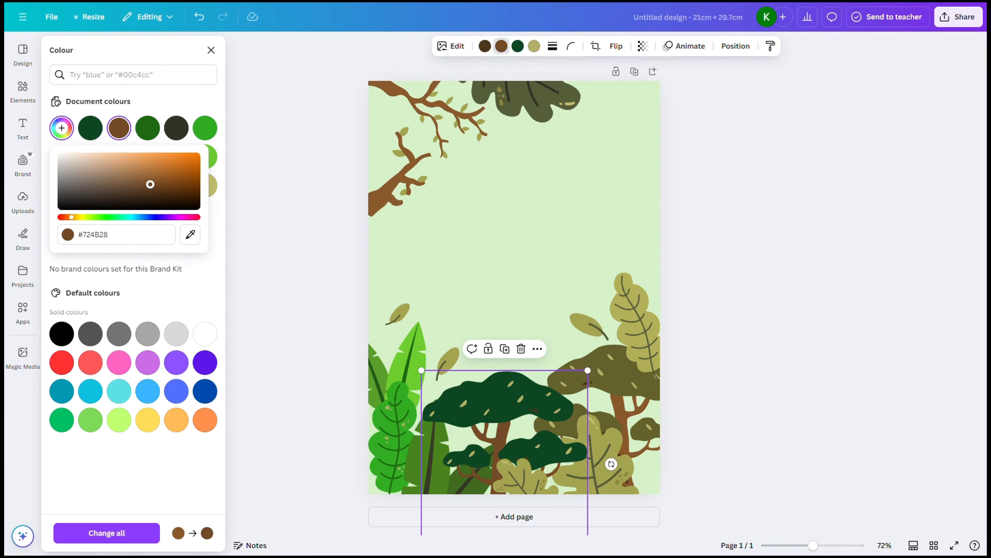
pyautogui.click(535, 46)
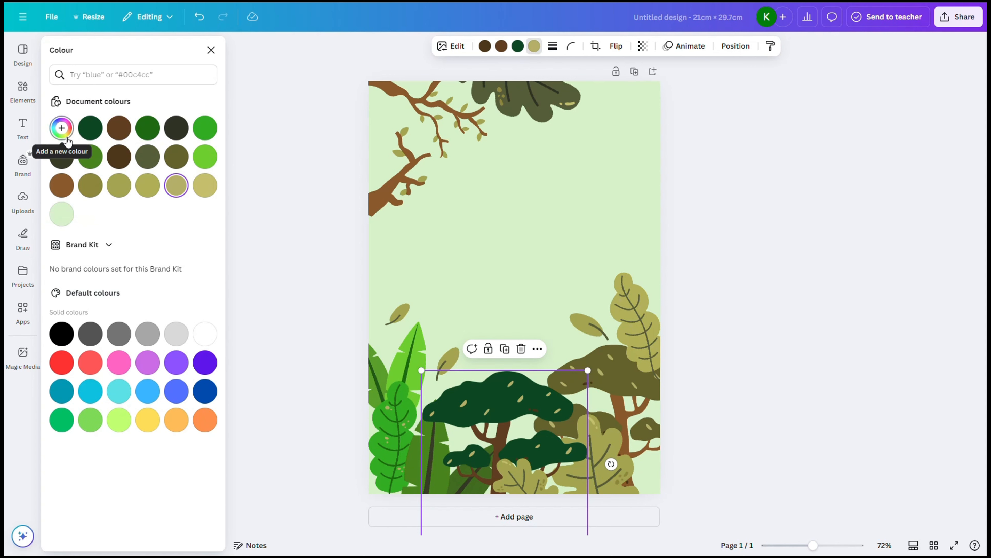
pyautogui.click(204, 155)
pyautogui.click(147, 127)
pyautogui.click(205, 128)
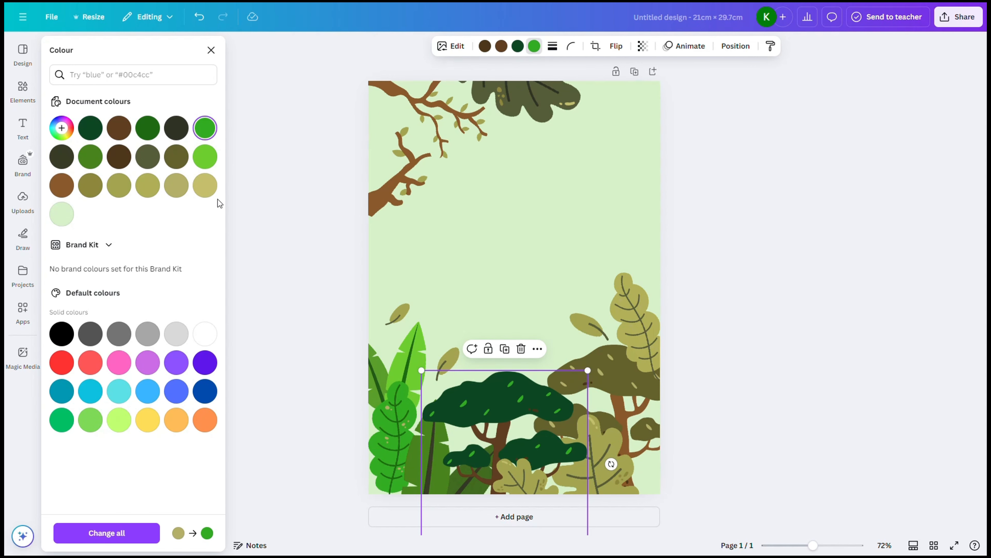
# - Recolour the olive foliage of the tree on the page's right side to green #356923
pyautogui.click(602, 377)
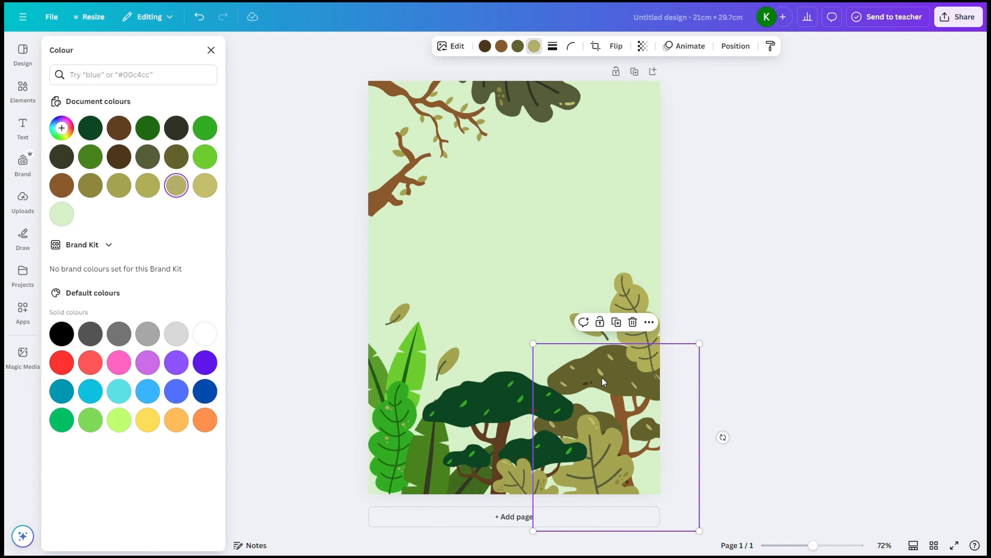
pyautogui.click(522, 49)
pyautogui.click(72, 139)
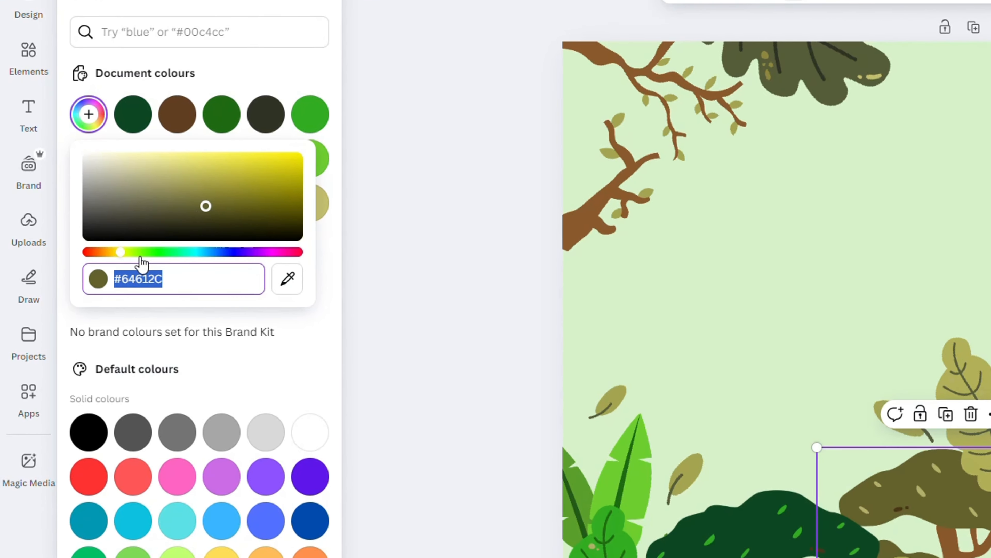
pyautogui.click(90, 222)
pyautogui.moveTo(131, 259); pyautogui.dragTo(154, 260)
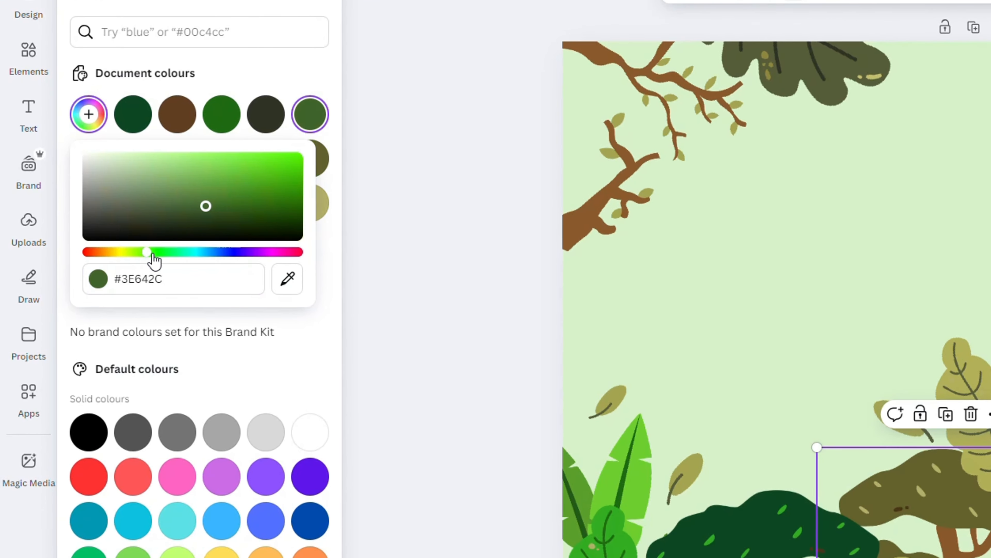
pyautogui.moveTo(215, 214); pyautogui.dragTo(229, 204)
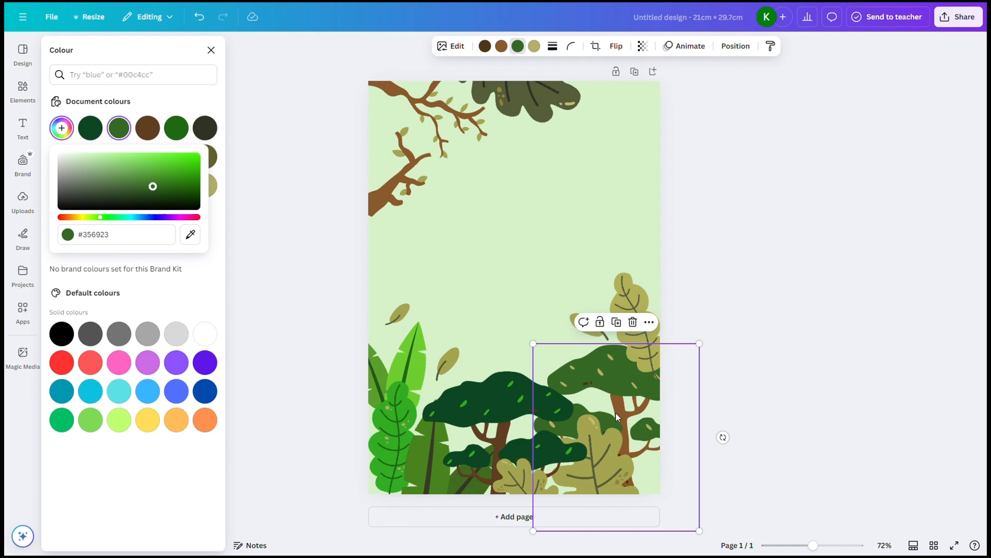
# - Recolour the large lobed leaf in front of the right tree with a #30AB21 fill and dark green #0C4722 veins
pyautogui.click(616, 420)
pyautogui.click(62, 157)
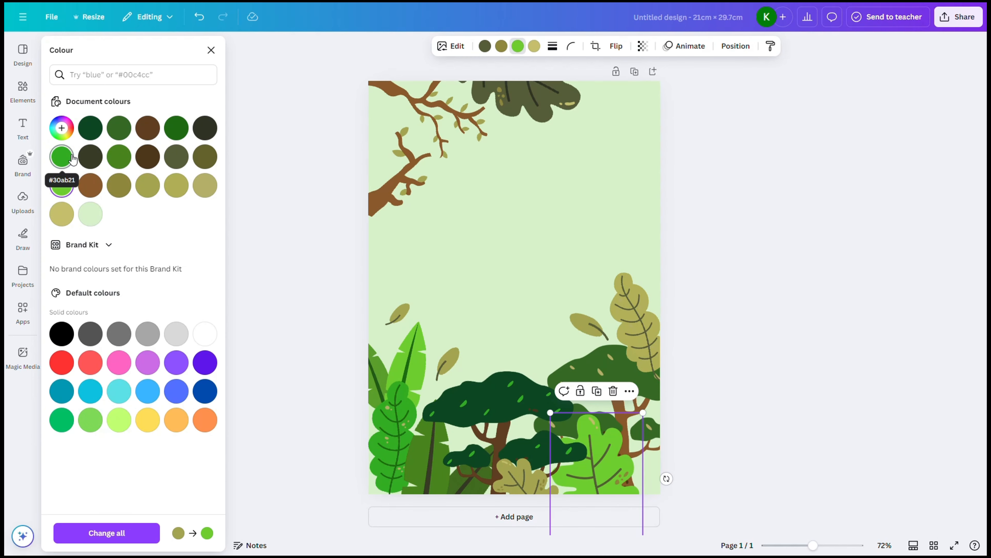
pyautogui.click(486, 46)
pyautogui.click(91, 128)
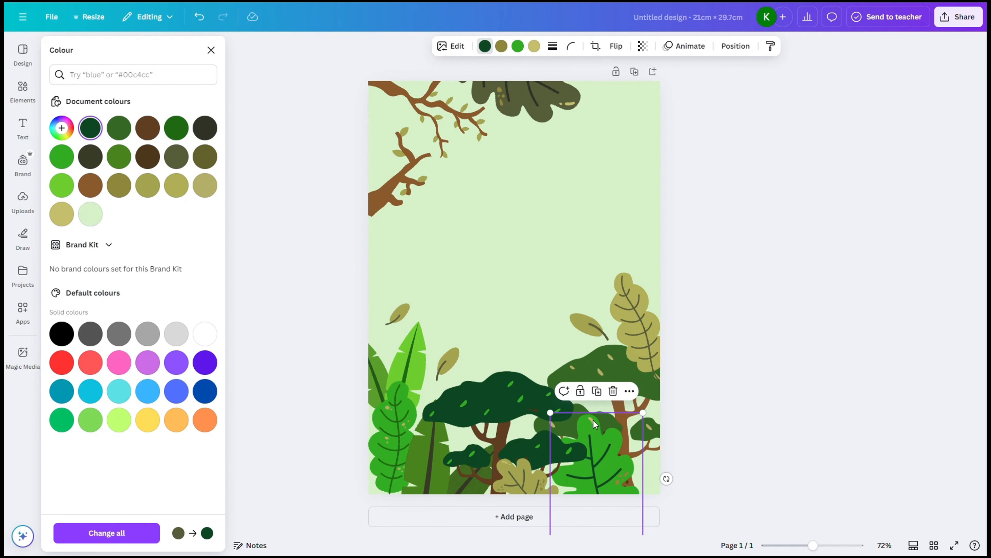
# - Recolour the large lobed leaf's highlights bright green and its remaining olive detail pale green #D7F1C9
pyautogui.click(534, 46)
pyautogui.click(62, 156)
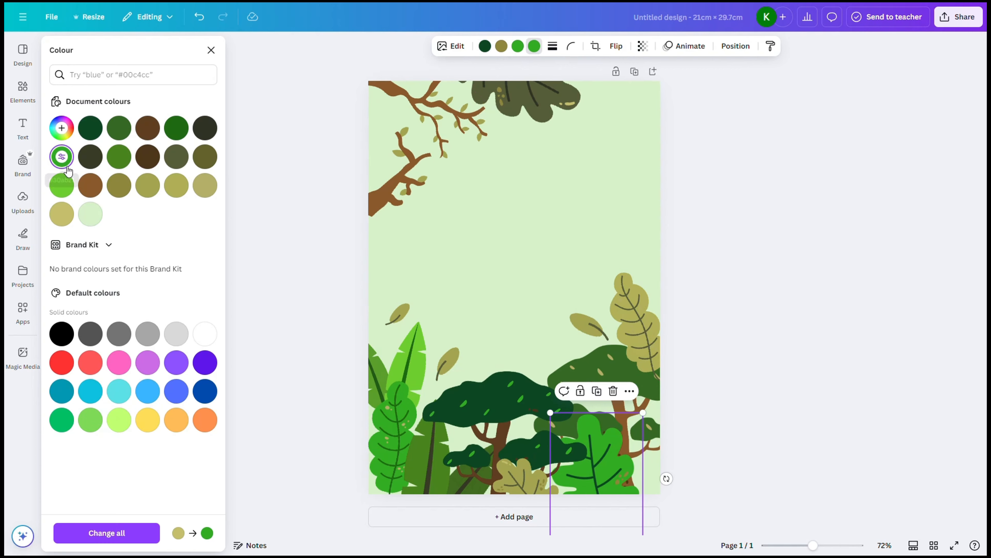
pyautogui.click(62, 185)
pyautogui.click(501, 46)
pyautogui.click(90, 214)
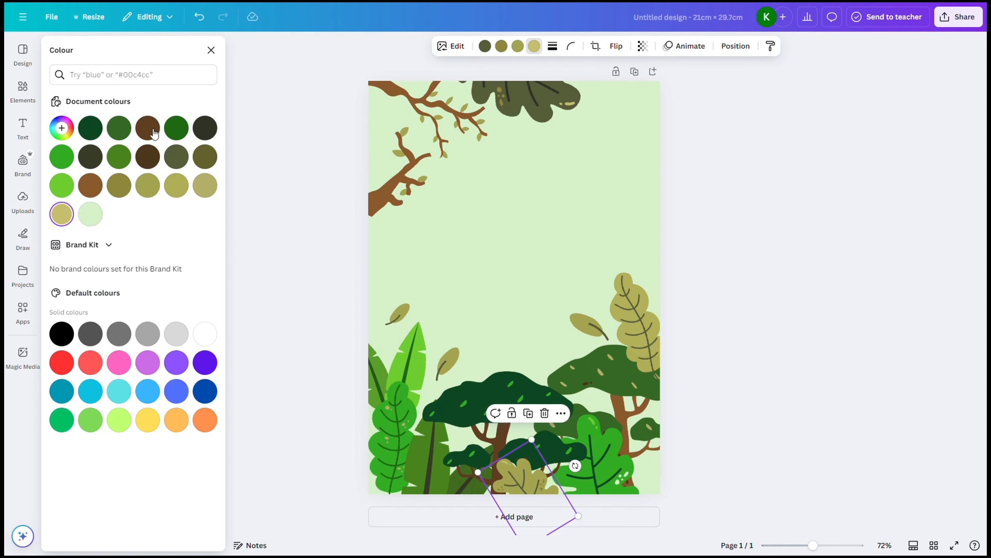
# - Recolour the light detail of the small olive leaf at the page's bottom centre to yellow #D6CF53
pyautogui.click(66, 133)
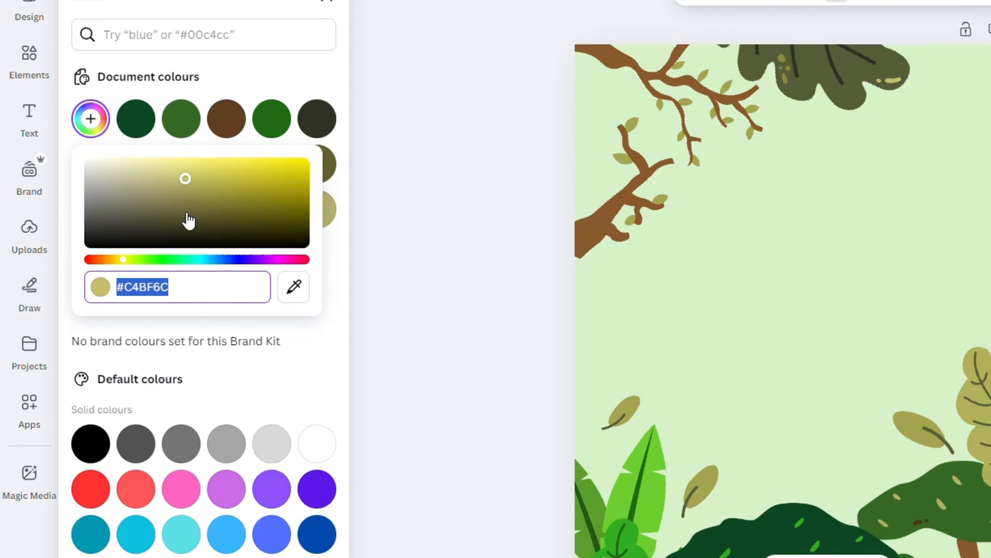
pyautogui.click(192, 200)
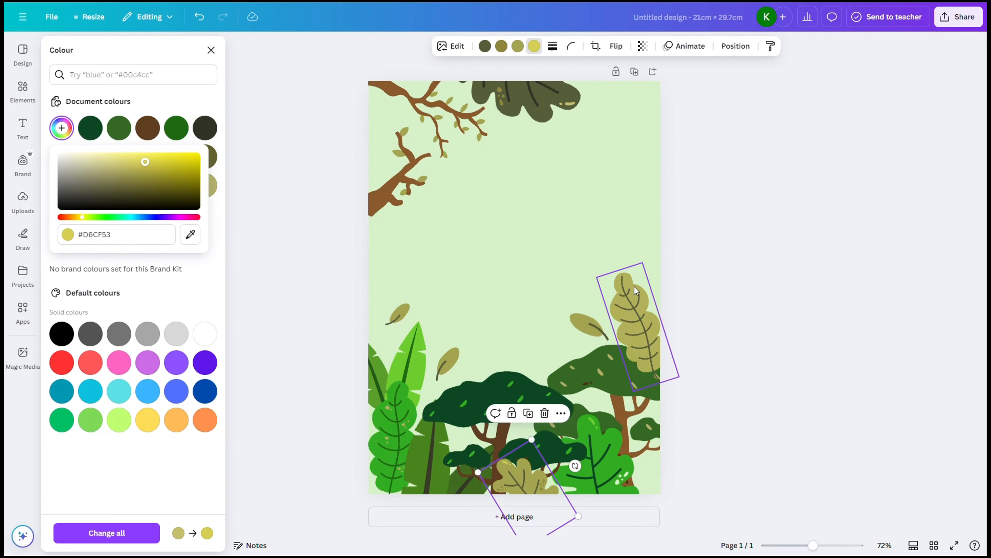
# - Recolour the fill of the tall lobed leaf above the right tree to soft green #80AF57
pyautogui.click(949, 347)
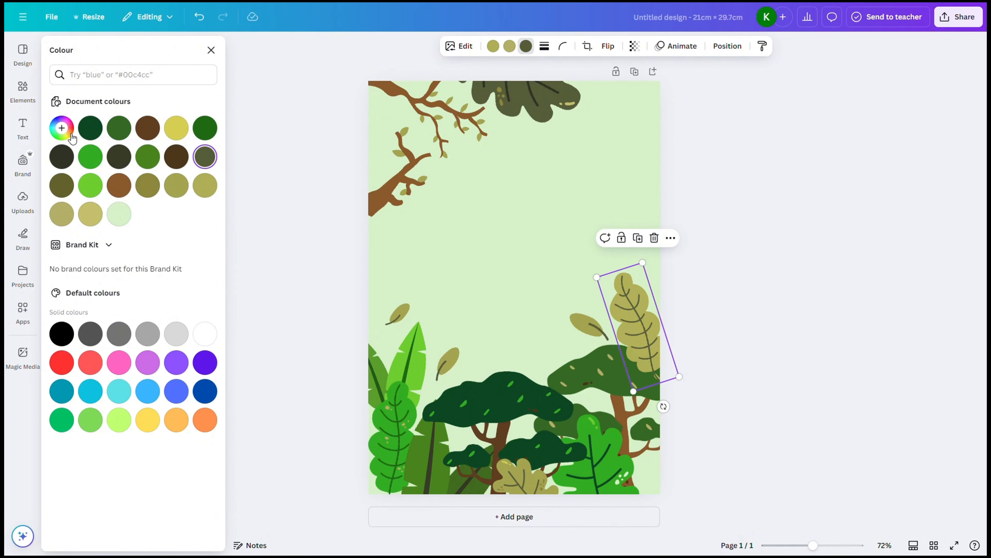
pyautogui.click(495, 48)
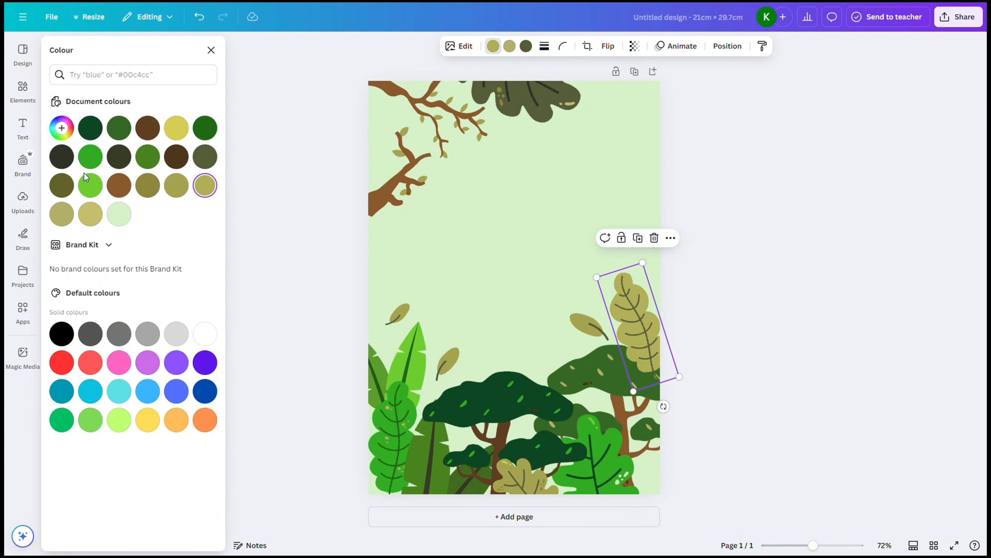
pyautogui.click(61, 128)
pyautogui.click(93, 217)
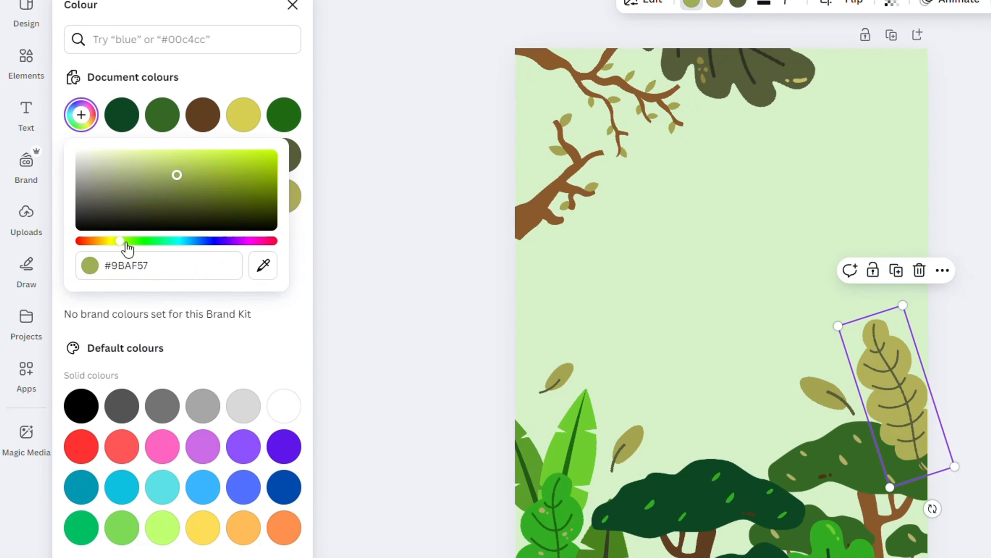
pyautogui.moveTo(127, 242); pyautogui.dragTo(133, 243)
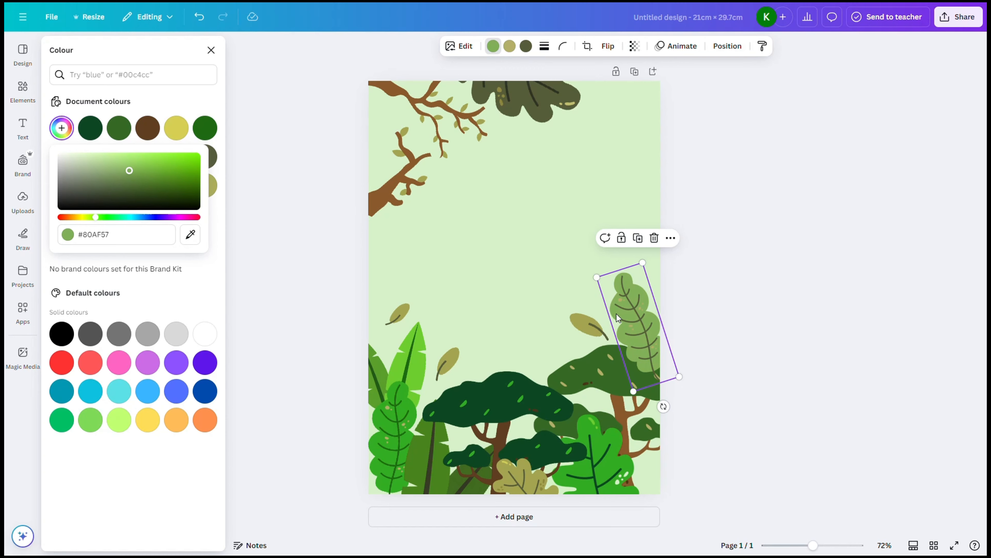
# - Delete the two brown branches from the page's upper-left corner
pyautogui.click(410, 156)
pyautogui.click(413, 98)
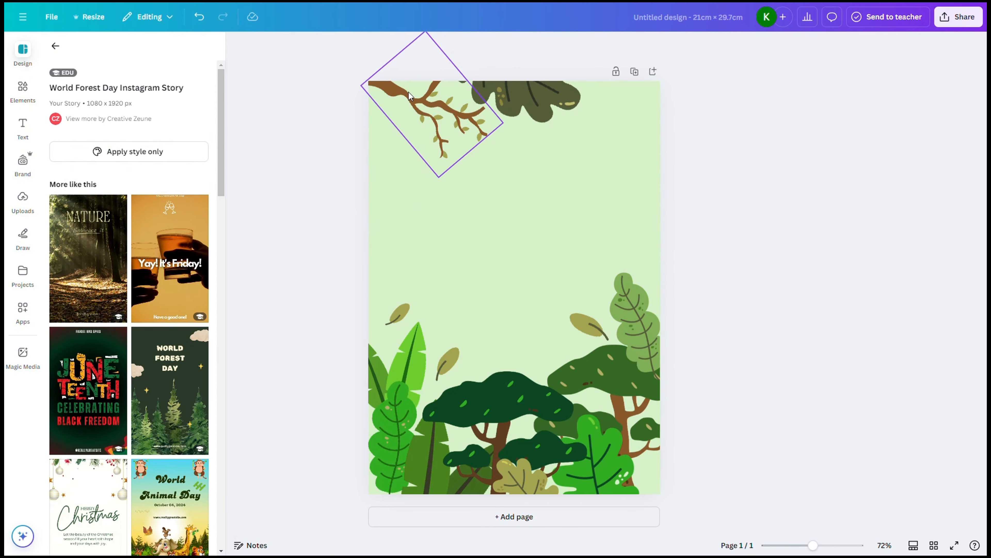
pyautogui.click(413, 99)
# - Move the large dark leaf along the page's top edge into the upper-right corner
pyautogui.click(449, 205)
pyautogui.click(552, 121)
pyautogui.moveTo(552, 121); pyautogui.dragTo(655, 130)
# - Recolour the upper-right corner leaf with a mid-green fill, dark green #0C4722 veins and bright green #30AB21 specks
pyautogui.click(518, 46)
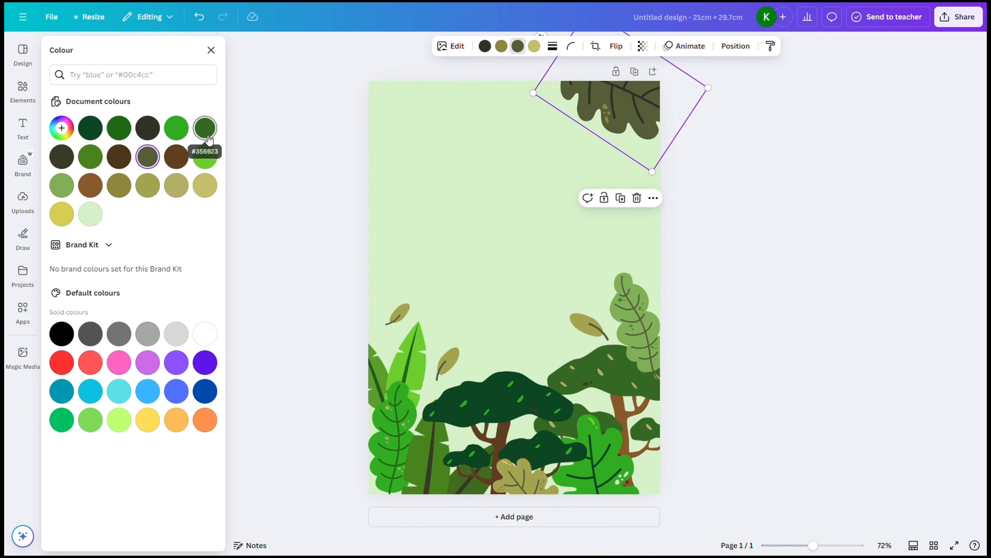
pyautogui.click(90, 156)
pyautogui.click(485, 46)
pyautogui.click(95, 131)
pyautogui.click(501, 46)
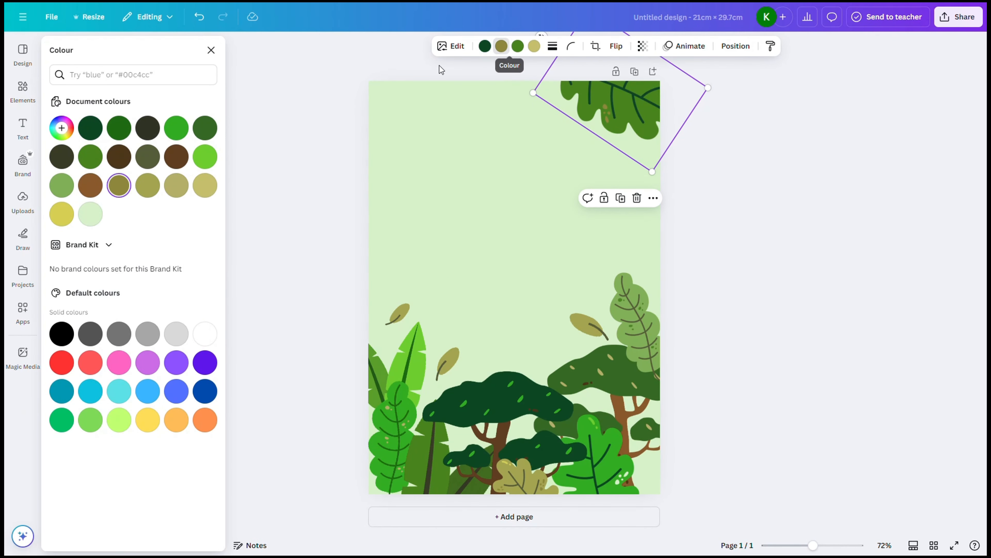
pyautogui.click(176, 127)
pyautogui.press('Escape')
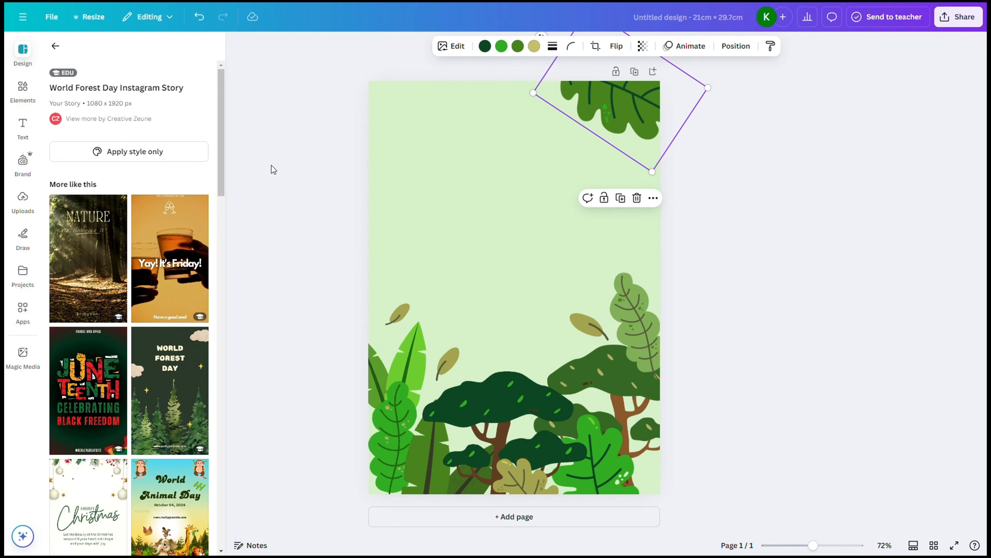
# - Add the smiling long-necked giraffe graphic, shrink it and place it over the trees right of the page's centre
pyautogui.click(23, 92)
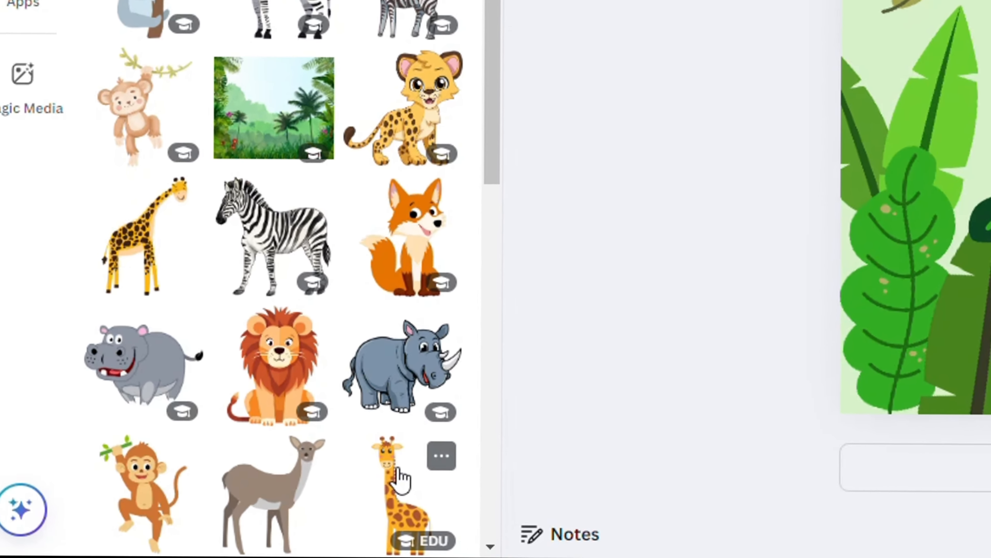
pyautogui.click(349, 490)
pyautogui.moveTo(427, 113); pyautogui.dragTo(466, 194)
pyautogui.moveTo(529, 258); pyautogui.dragTo(516, 305)
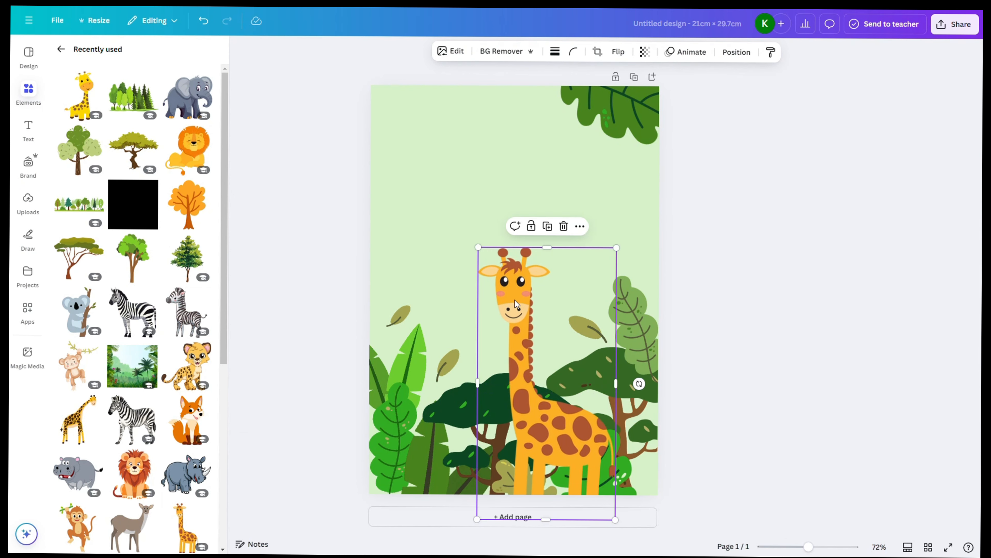
# - Send the giraffe backward behind the front trees and leaves, and shift it slightly up and to the right
pyautogui.hotkey('ctrl', '[')
pyautogui.hotkey('ctrl', '[')
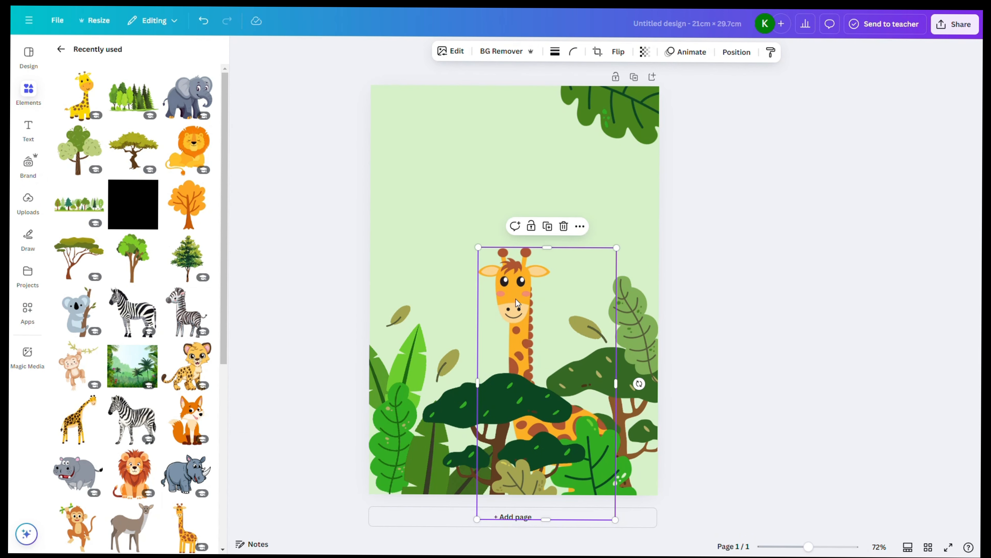
pyautogui.moveTo(520, 314); pyautogui.dragTo(554, 312)
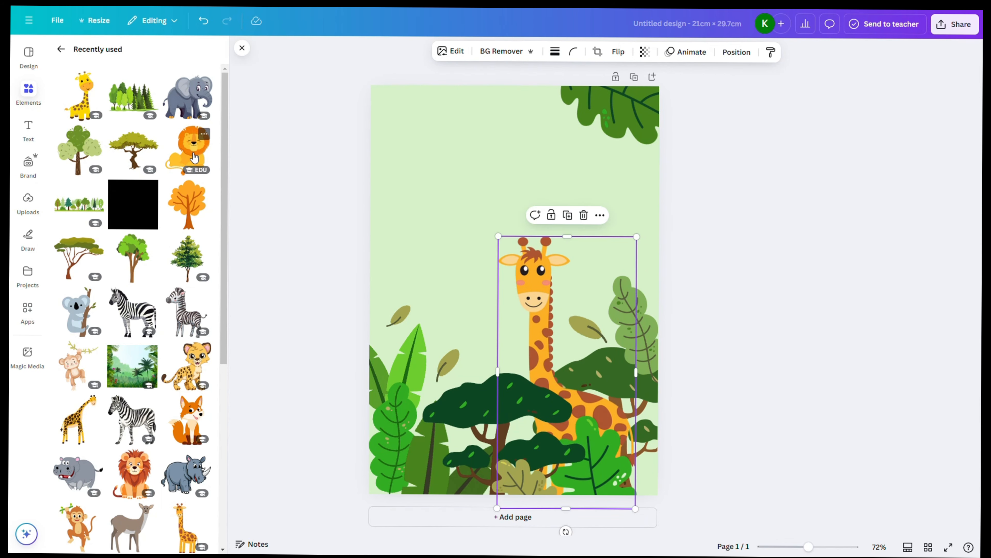
# - Add the sitting lion with the red mane, shrink it and place it in the page's lower-right corner
pyautogui.click(34, 95)
pyautogui.click(342, 176)
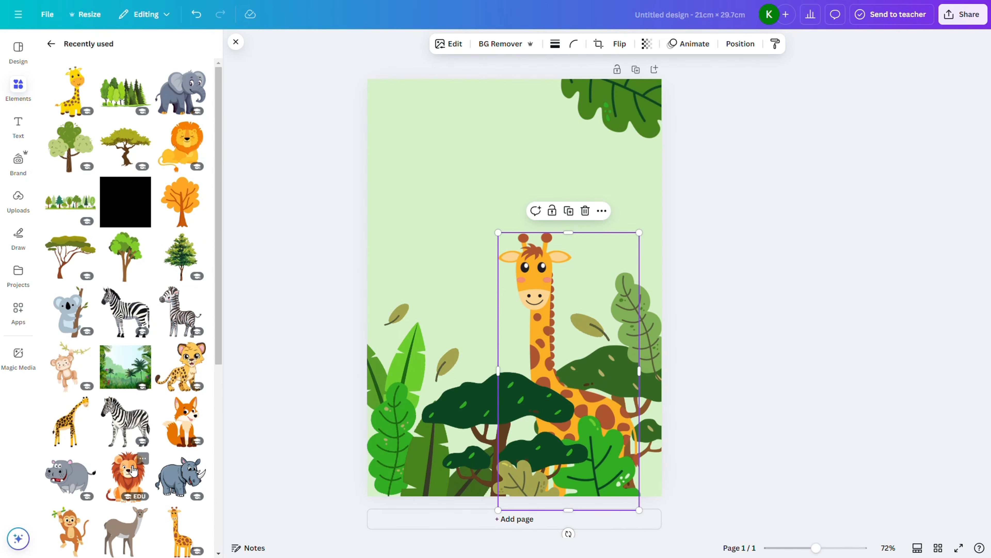
pyautogui.click(131, 475)
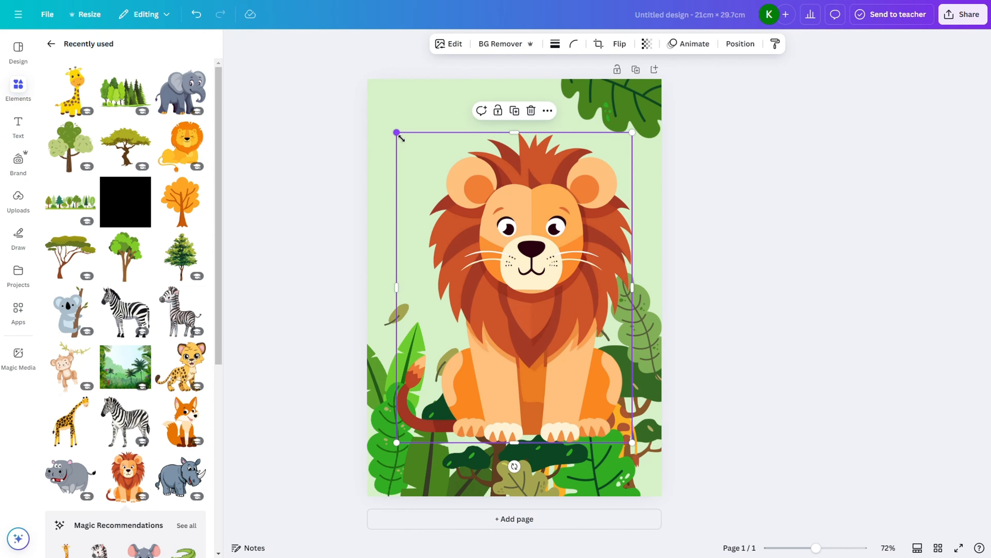
pyautogui.moveTo(401, 138); pyautogui.dragTo(529, 305)
pyautogui.moveTo(589, 340); pyautogui.dragTo(601, 412)
pyautogui.moveTo(536, 372)
pyautogui.mouseDown()
pyautogui.moveTo(547, 386)
pyautogui.moveTo(542, 374)
pyautogui.mouseUp()
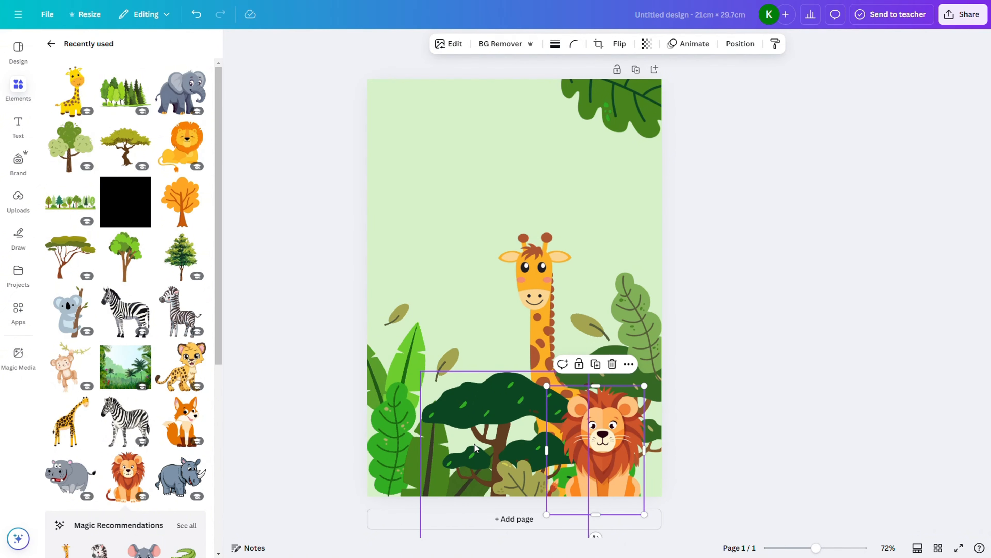
# - Duplicate the bright green lobed leaf from the left edge and place the copy, tilted, in front of the lion's lower right side
pyautogui.click(393, 436)
pyautogui.click(425, 354)
pyautogui.click(450, 52)
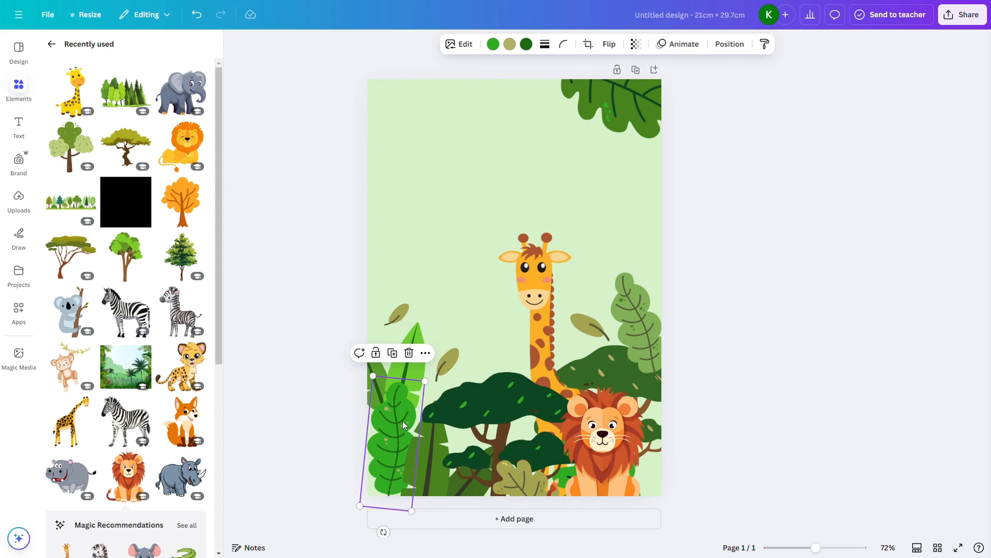
pyautogui.click(425, 352)
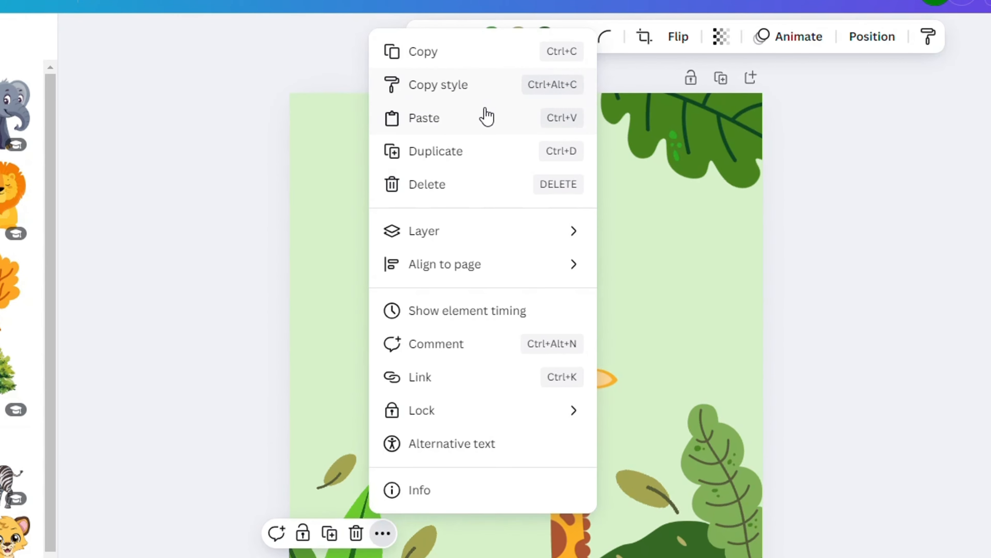
pyautogui.click(487, 116)
pyautogui.moveTo(394, 433); pyautogui.dragTo(718, 524)
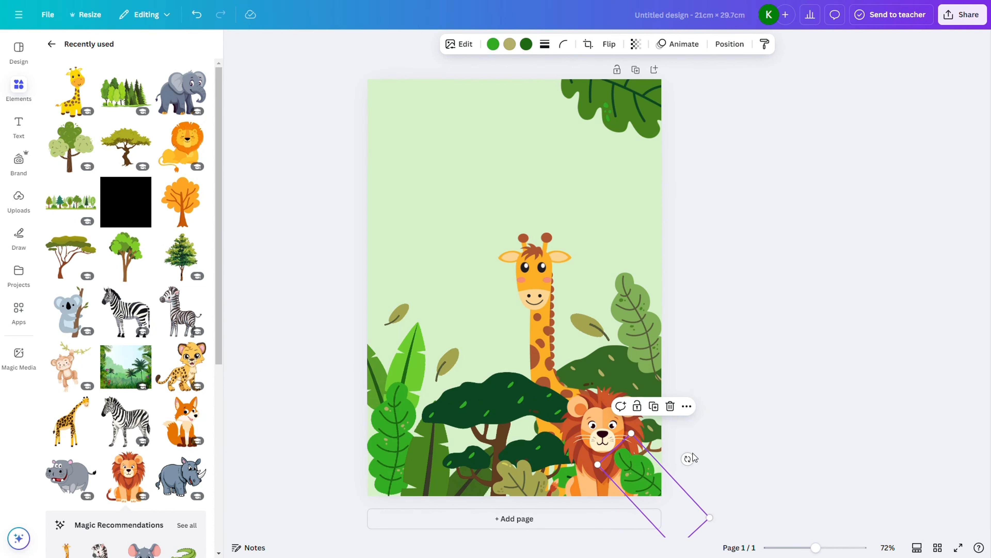
pyautogui.moveTo(693, 458)
pyautogui.mouseDown()
pyautogui.moveTo(685, 462)
pyautogui.moveTo(696, 471)
pyautogui.mouseUp()
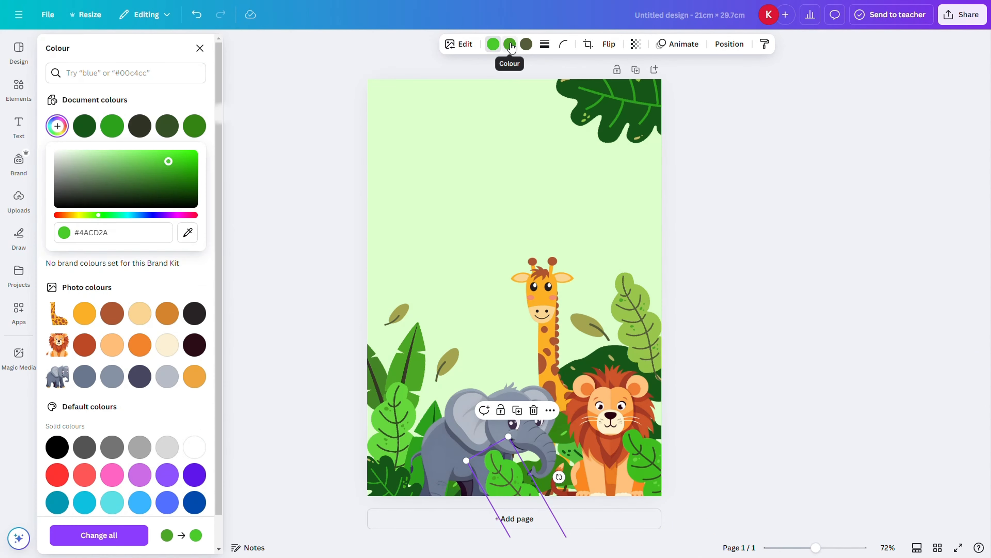
# - Recolour the two remaining olive shades of the bright green leaf in front of the elephant with greens from the document colours
pyautogui.click(511, 44)
pyautogui.click(526, 44)
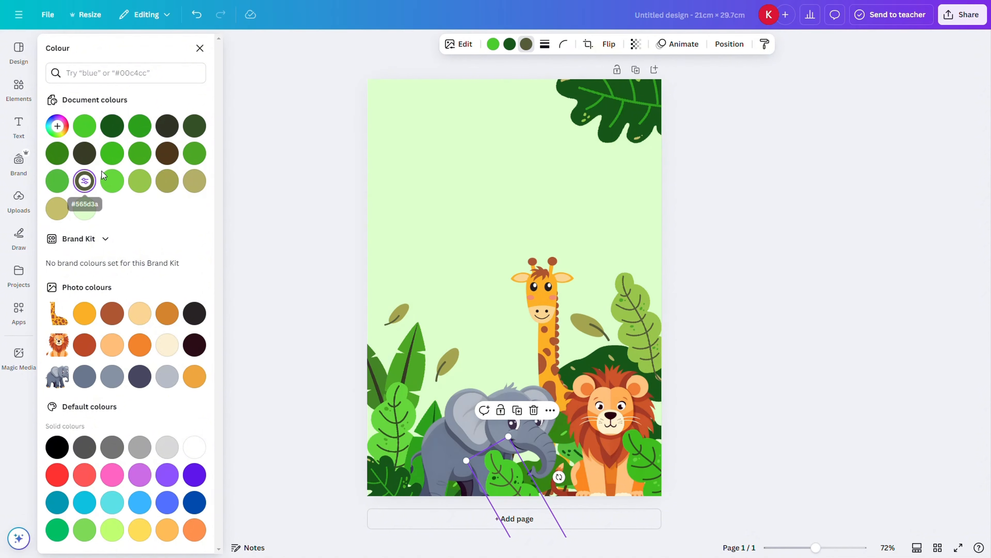
pyautogui.click(140, 180)
pyautogui.press('Escape')
# - Add the brown deer graphic, enlarge it and place it behind the elephant and the left-hand leaves
pyautogui.click(195, 100)
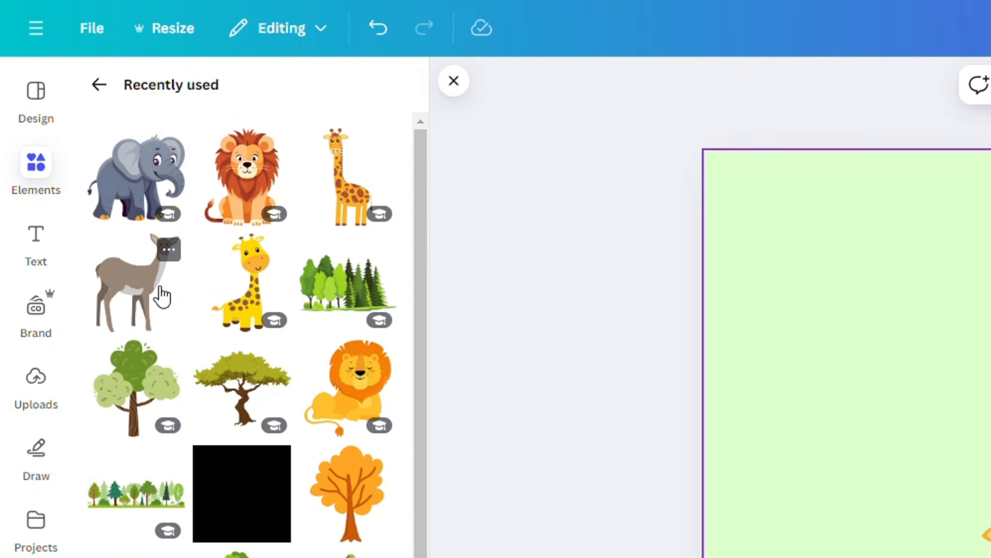
pyautogui.click(162, 297)
pyautogui.moveTo(513, 288); pyautogui.dragTo(429, 376)
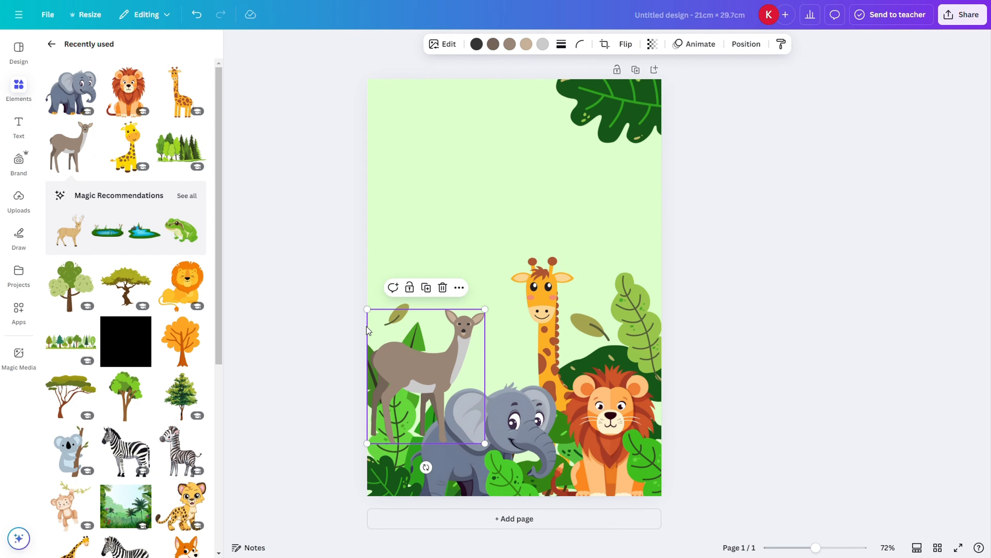
pyautogui.moveTo(371, 310); pyautogui.dragTo(316, 254)
pyautogui.moveTo(414, 334); pyautogui.dragTo(669, 265)
pyautogui.hotkey('ctrl', '[')
# - Place a tilted banana-style leaf in front of the lion and darken its greens, setting one shade to #144D0F
pyautogui.click(431, 417)
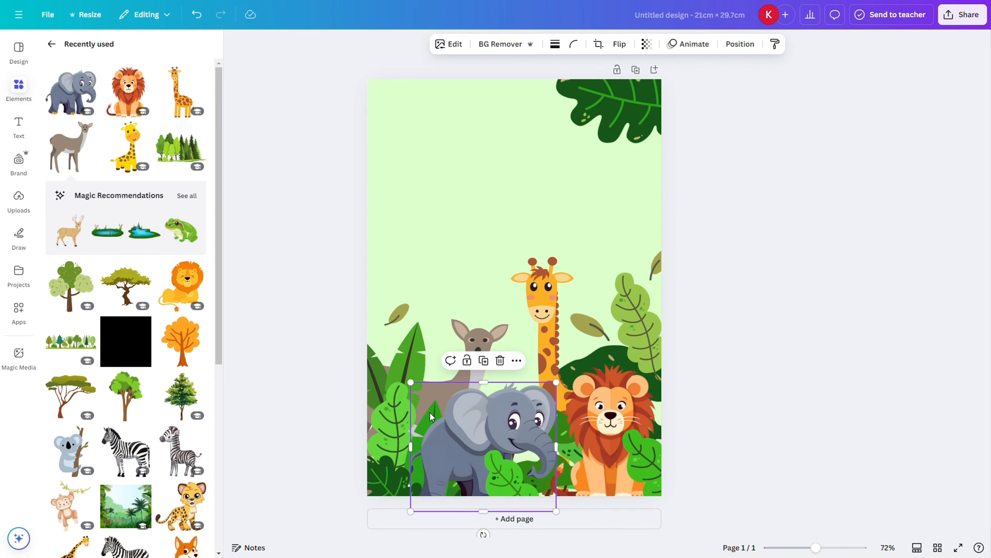
pyautogui.moveTo(431, 417); pyautogui.dragTo(568, 472)
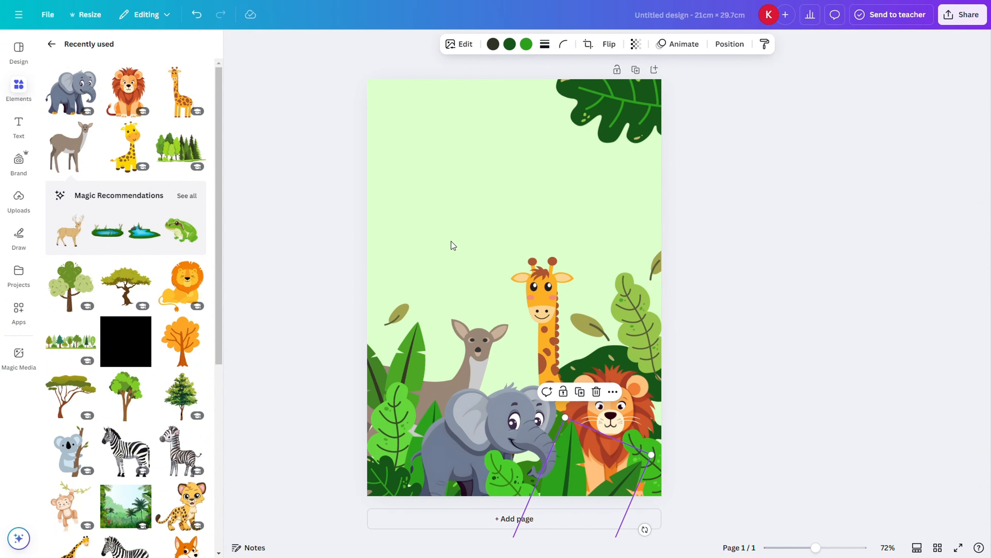
pyautogui.click(510, 44)
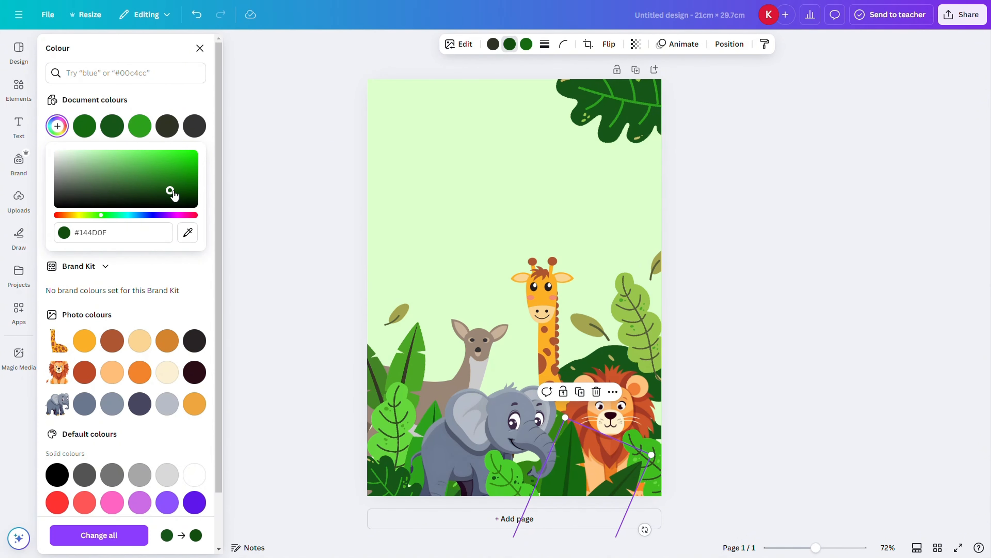
pyautogui.moveTo(575, 425); pyautogui.dragTo(580, 431)
pyautogui.moveTo(651, 534); pyautogui.dragTo(654, 541)
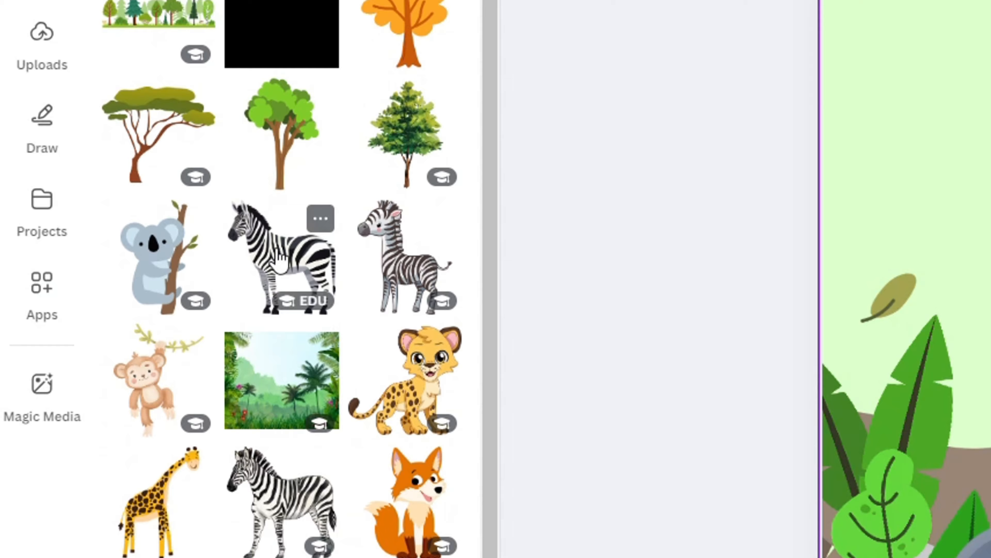
# - Add the standing zebra graphic, shrink it and layer it behind the elephant, giraffe and lion
pyautogui.click(278, 257)
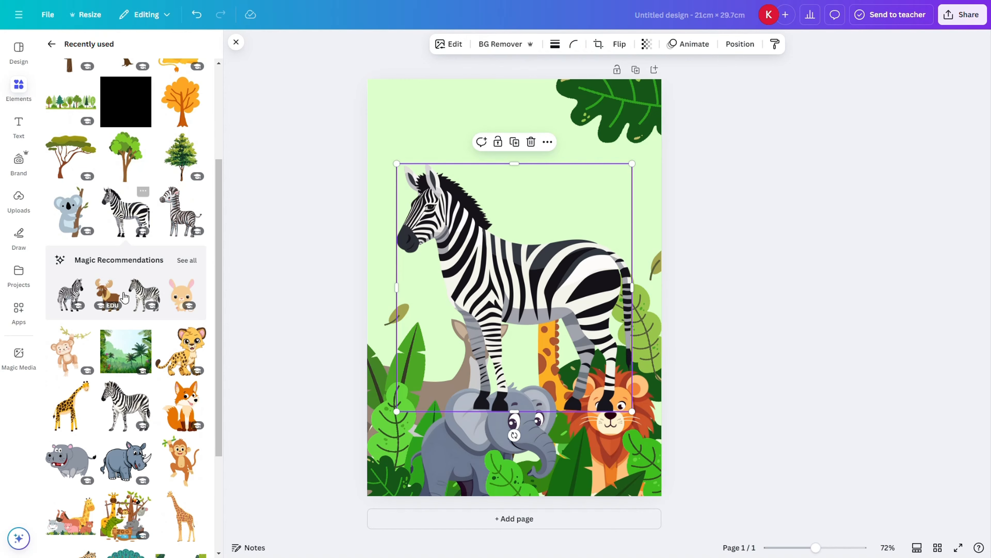
pyautogui.moveTo(401, 167); pyautogui.dragTo(494, 305)
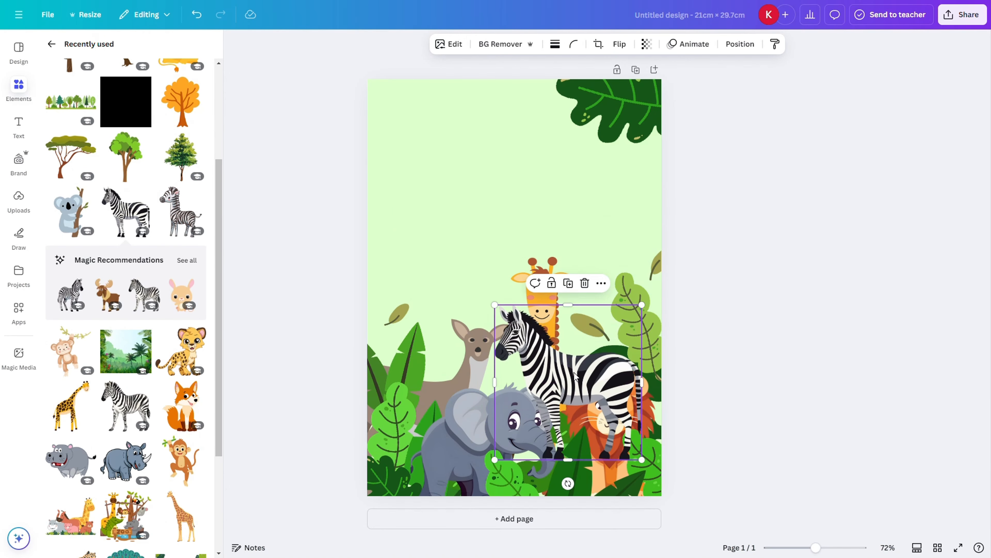
pyautogui.hotkey('ctrl', '[')
pyautogui.moveTo(553, 360); pyautogui.dragTo(530, 362)
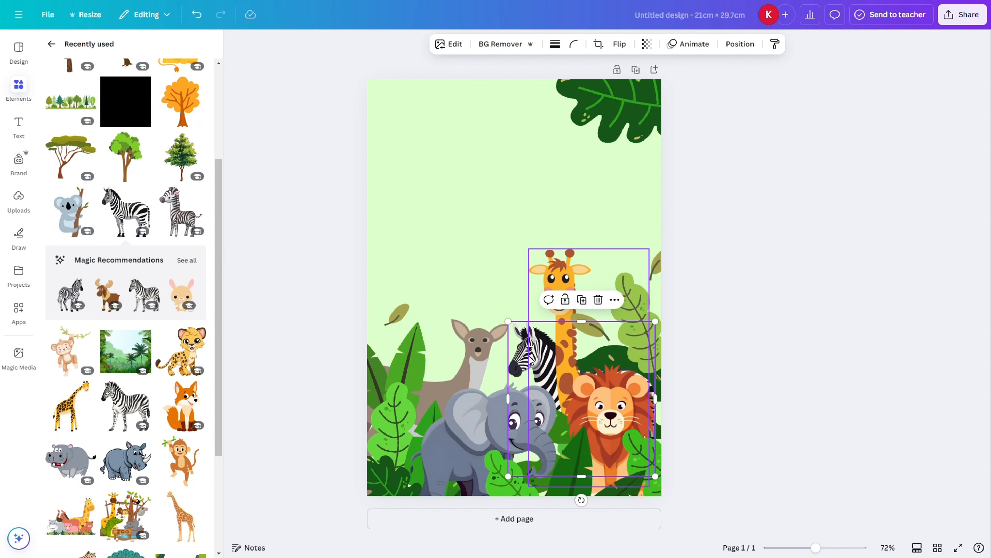
# - Nudge the zebra slightly up beside the giraffe and move the deer a little to the left
pyautogui.moveTo(514, 482)
pyautogui.mouseDown()
pyautogui.moveTo(410, 505)
pyautogui.moveTo(398, 476)
pyautogui.moveTo(513, 469)
pyautogui.mouseUp()
pyautogui.moveTo(519, 386); pyautogui.dragTo(515, 368)
pyautogui.moveTo(486, 369); pyautogui.dragTo(470, 373)
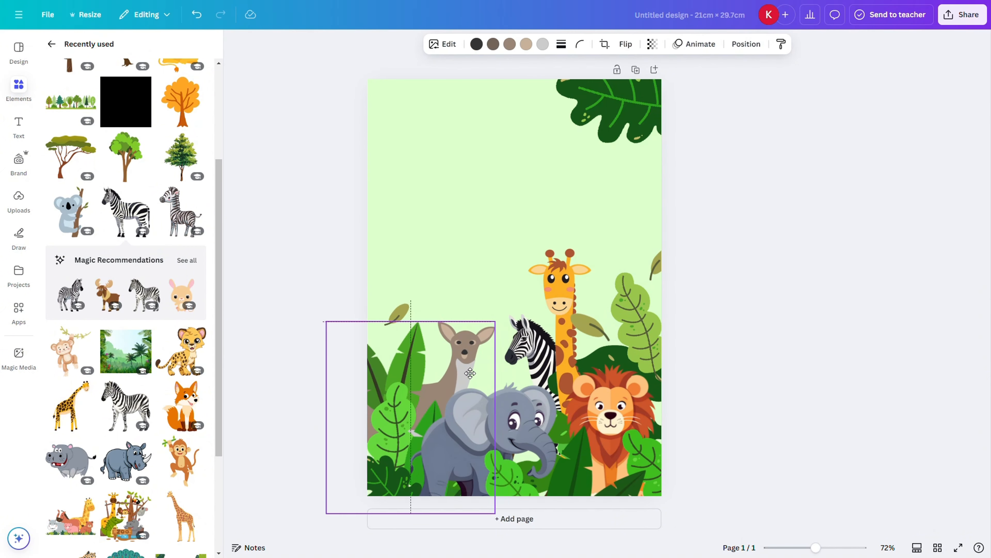
# - Shift the giraffe and the lion slightly to the right to space out the animal group
pyautogui.click(525, 298)
pyautogui.click(533, 336)
pyautogui.click(565, 274)
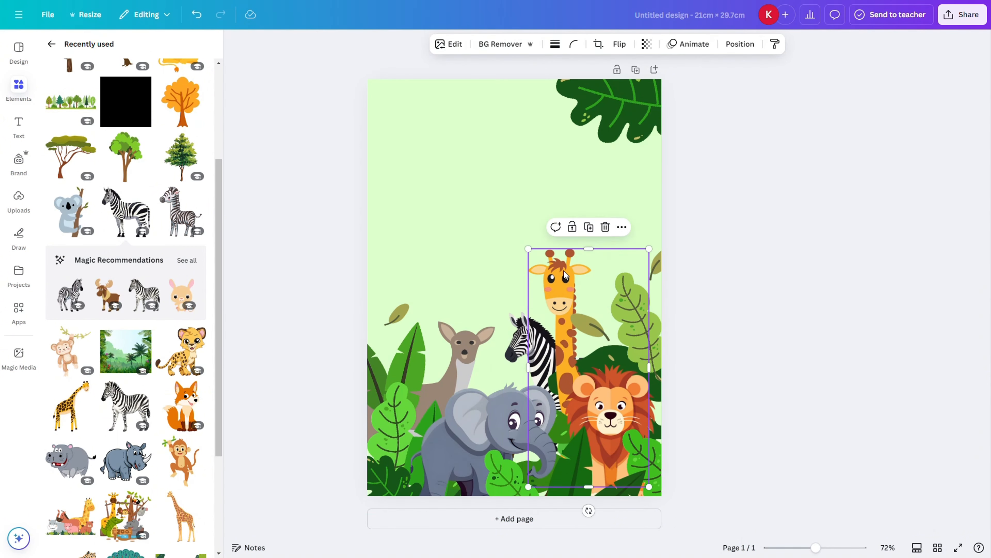
pyautogui.moveTo(566, 274); pyautogui.dragTo(573, 274)
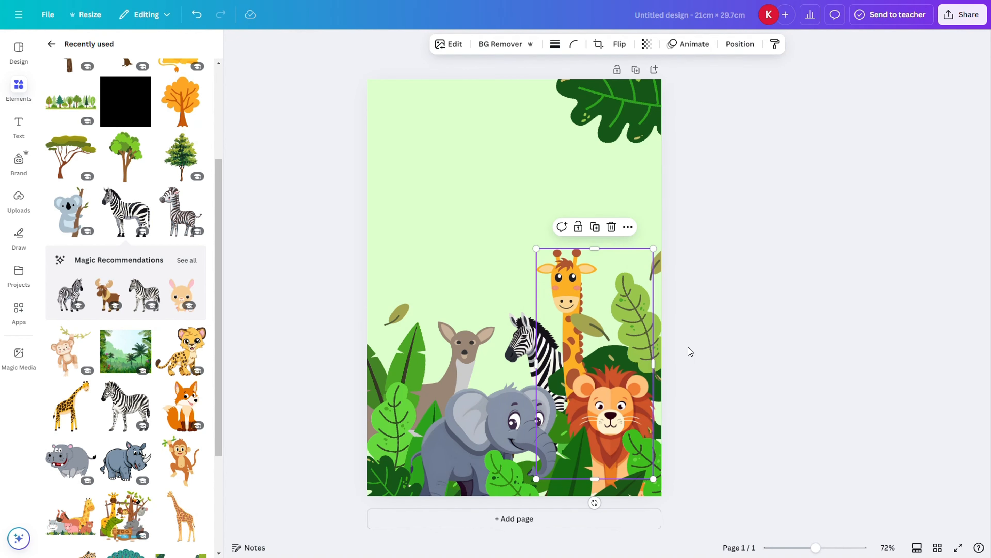
pyautogui.moveTo(635, 418); pyautogui.dragTo(648, 418)
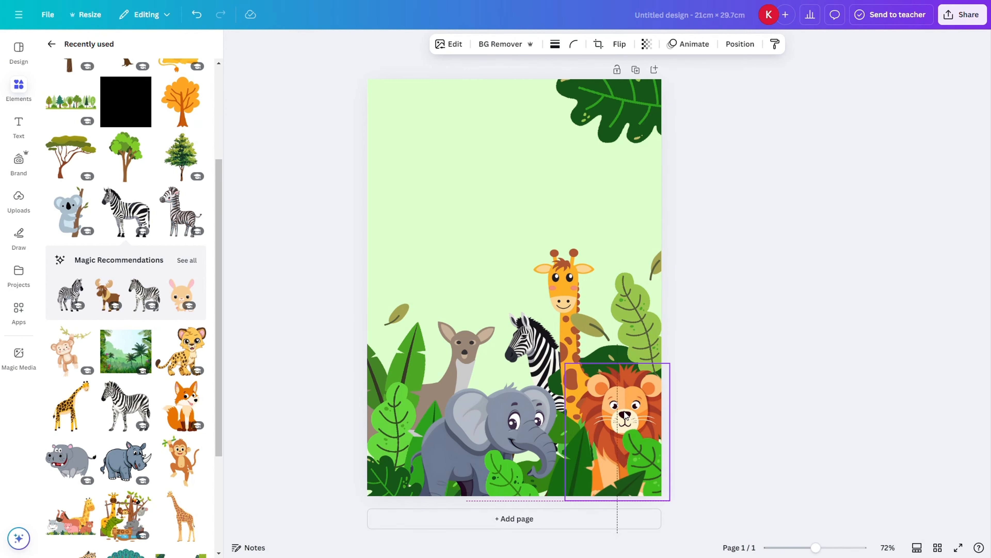
# - Remove the olive leaf beside the giraffe's neck from the page
pyautogui.click(702, 425)
pyautogui.moveTo(589, 325); pyautogui.dragTo(396, 151)
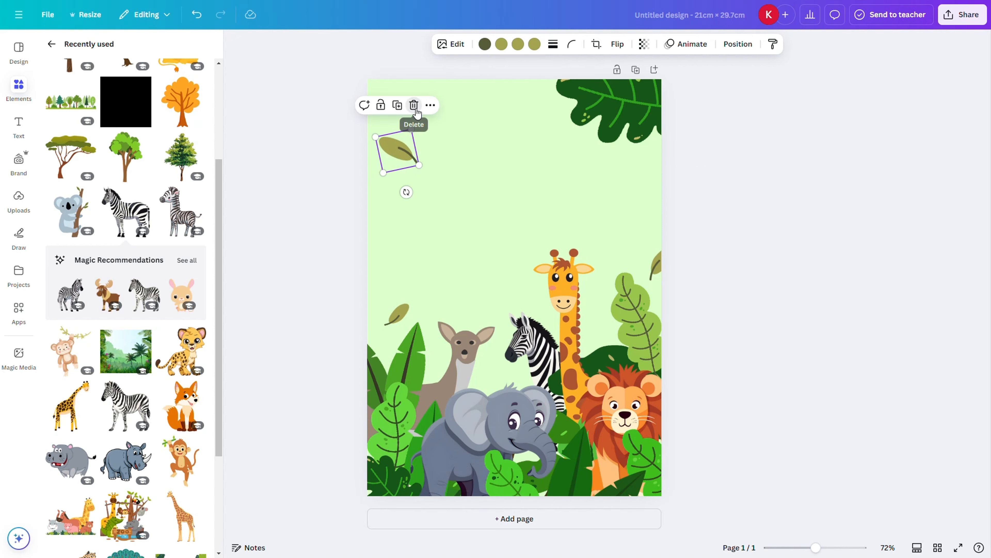
pyautogui.click(414, 110)
pyautogui.click(637, 425)
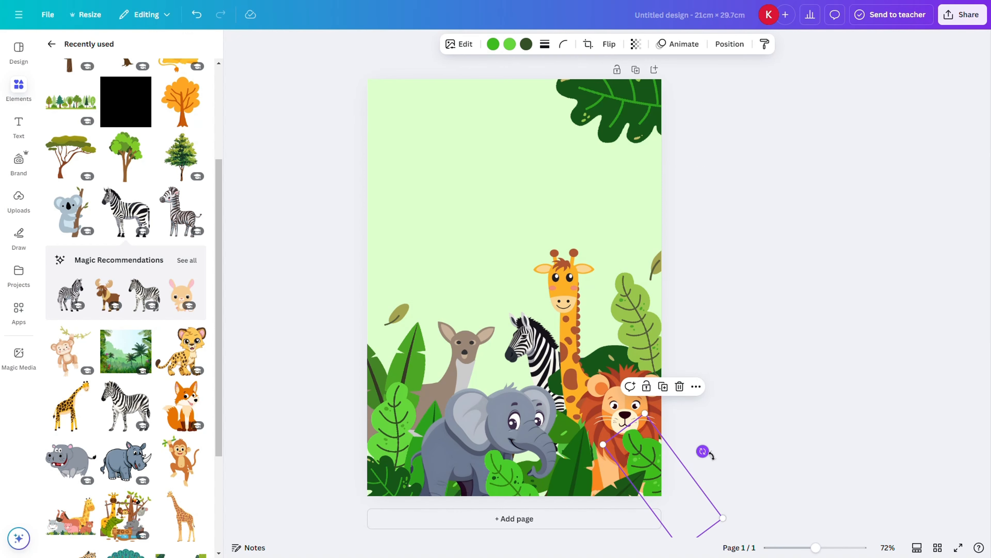
pyautogui.click(715, 428)
# - Place a rotated copy of the double banana leaf in the page's upper-left corner and recolour its light green to #2ca21d
pyautogui.click(413, 349)
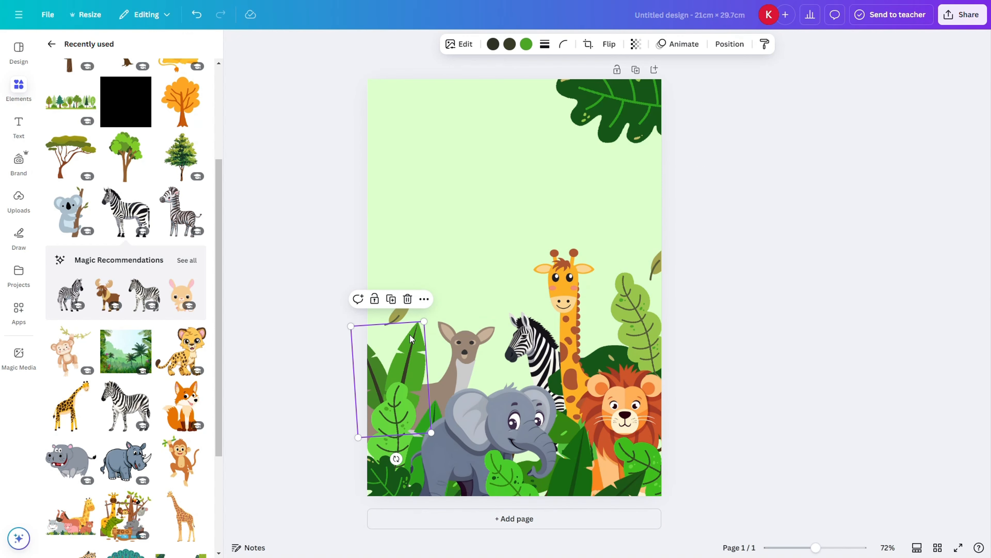
pyautogui.moveTo(406, 368); pyautogui.dragTo(422, 188)
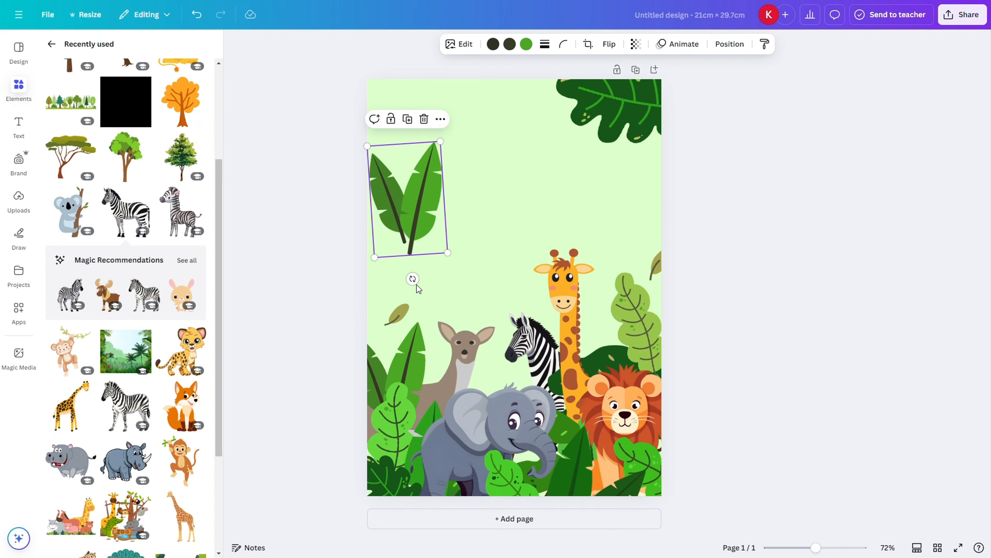
pyautogui.moveTo(412, 278); pyautogui.dragTo(352, 259)
pyautogui.moveTo(453, 214); pyautogui.dragTo(421, 160)
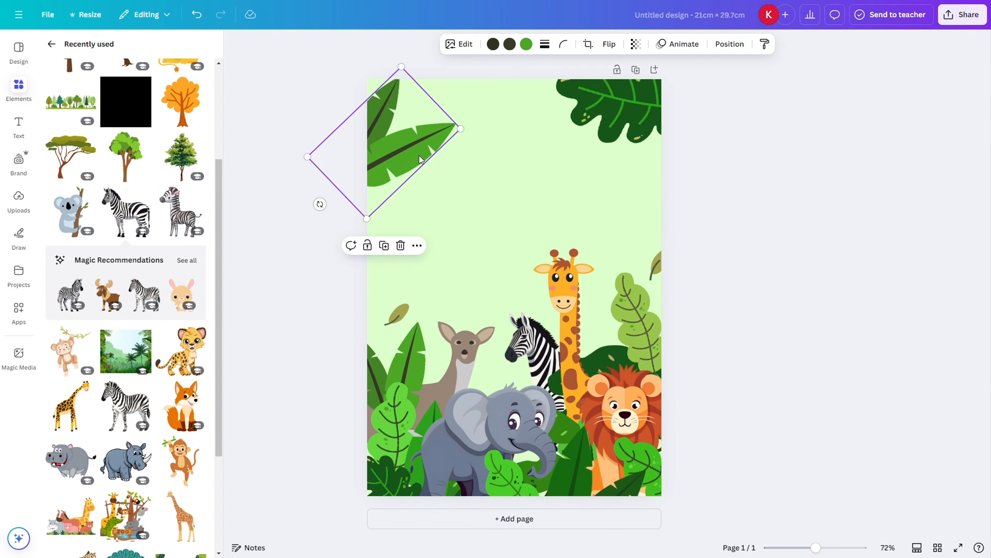
pyautogui.moveTo(320, 204); pyautogui.dragTo(301, 121)
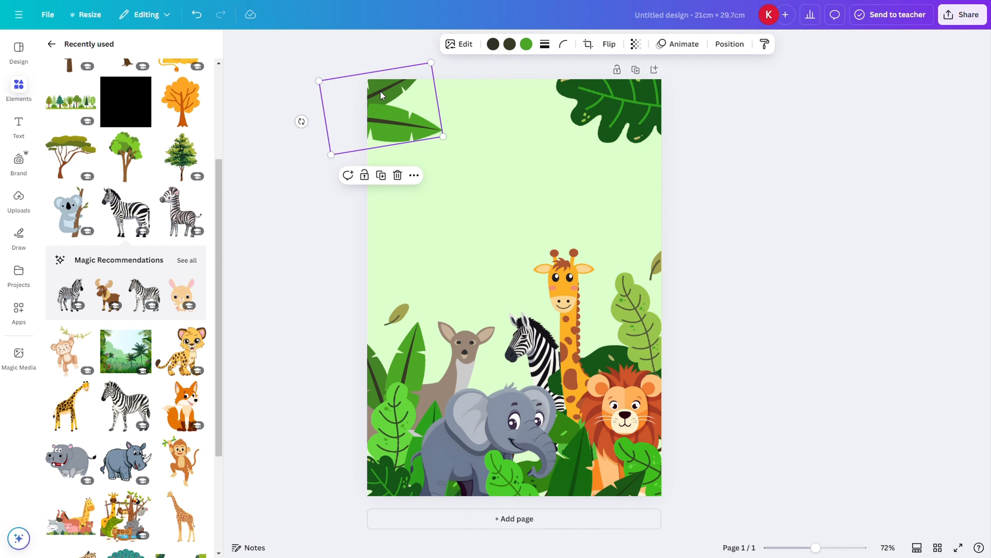
pyautogui.moveTo(382, 96); pyautogui.dragTo(389, 91)
pyautogui.click(526, 43)
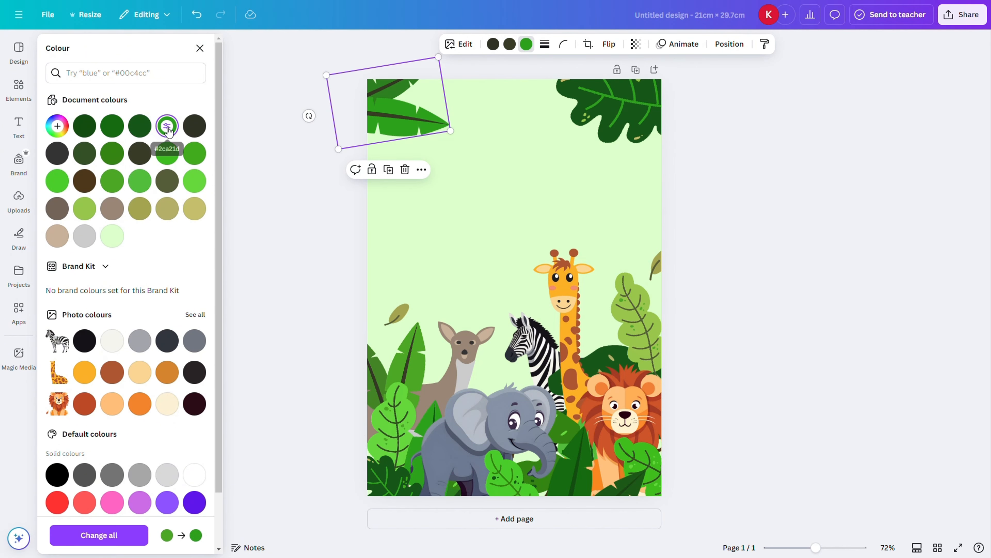
# - Shift the dark monstera leaf further into the page's upper-right corner and lower the giraffe slightly
pyautogui.click(603, 117)
pyautogui.moveTo(630, 123); pyautogui.dragTo(644, 121)
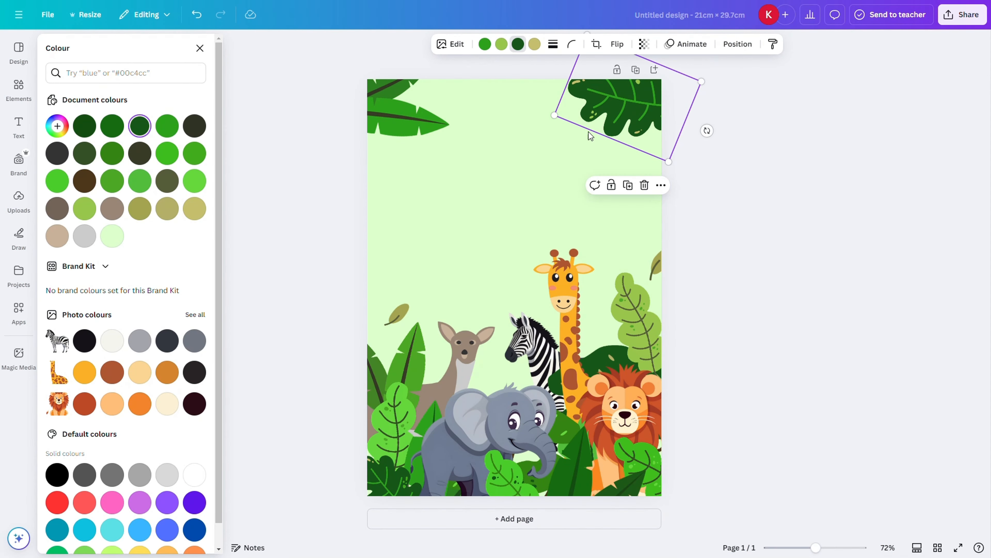
pyautogui.click(566, 297)
pyautogui.click(706, 255)
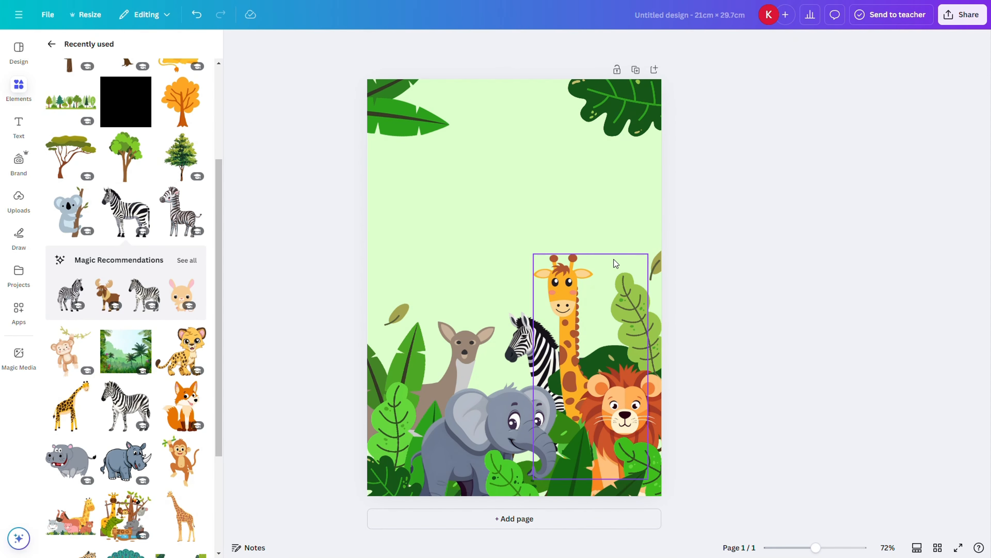
# - Add a heading in the empty area above the animals and replace its text with "Wild Wonders"
pyautogui.click(18, 124)
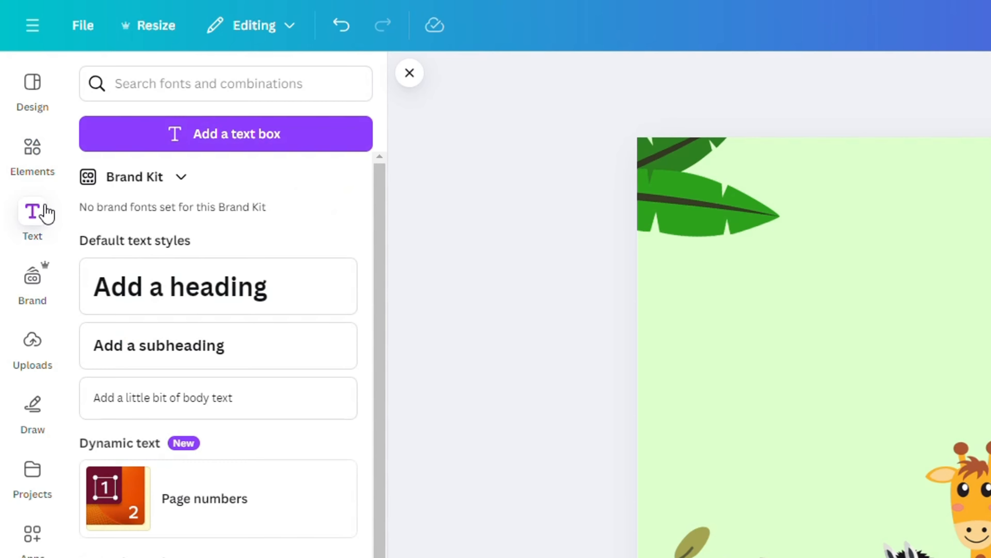
pyautogui.click(180, 287)
pyautogui.click(443, 237)
pyautogui.moveTo(490, 288); pyautogui.dragTo(489, 192)
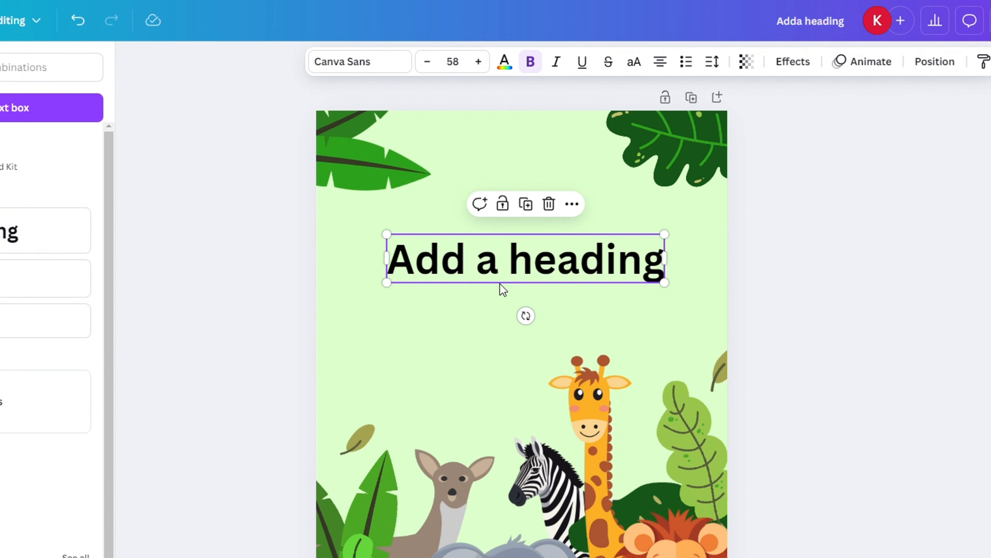
pyautogui.doubleClick(508, 221)
pyautogui.press('BackSpace')
pyautogui.write('Wild')
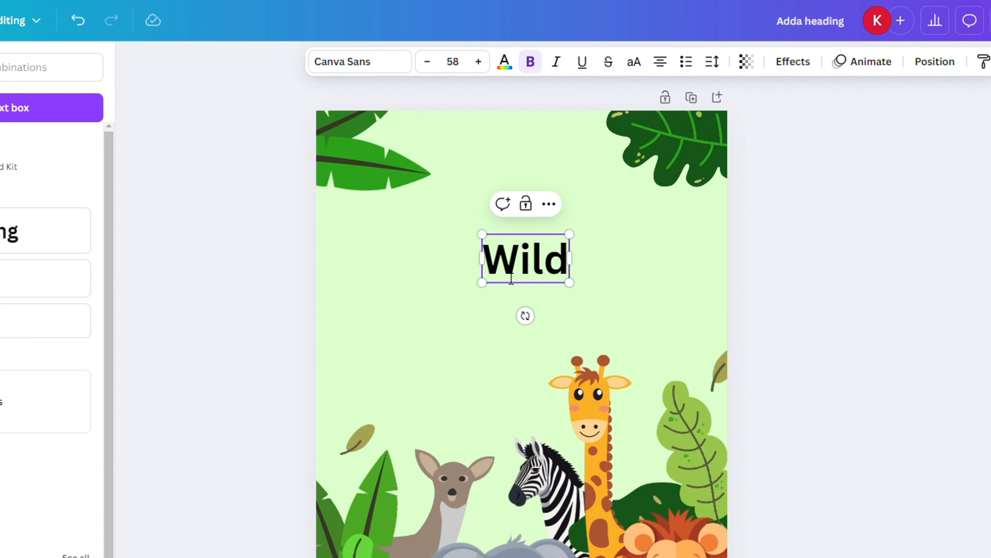
pyautogui.write(' Wonders')
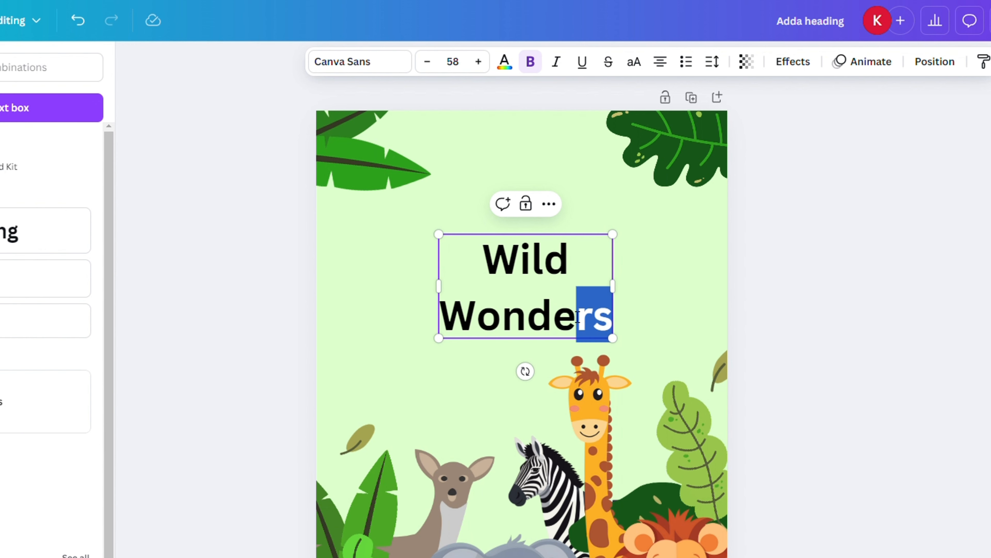
# - Set the whole "Wild Wonders" heading in the Adventurous font with a line spacing of 1.13
pyautogui.moveTo(578, 317); pyautogui.dragTo(493, 270)
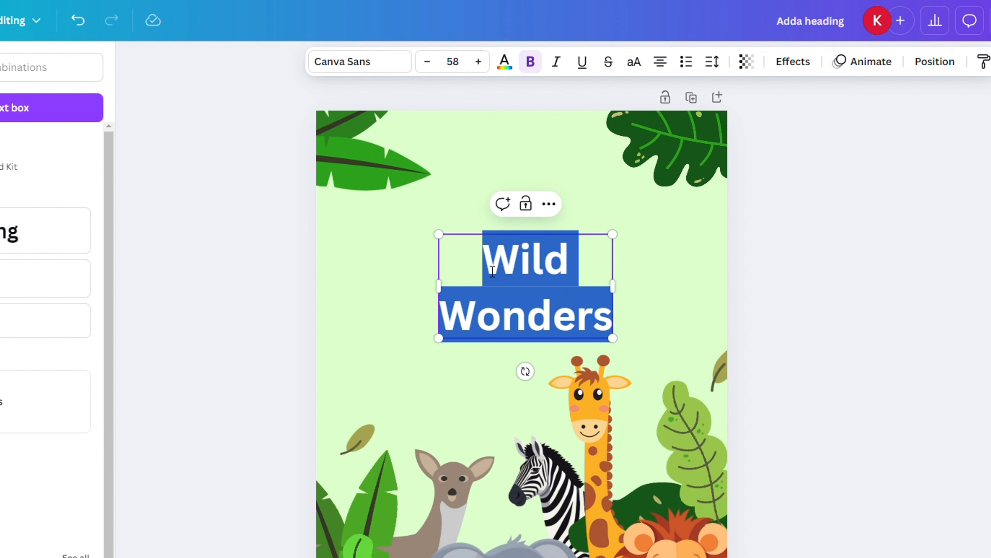
pyautogui.click(386, 63)
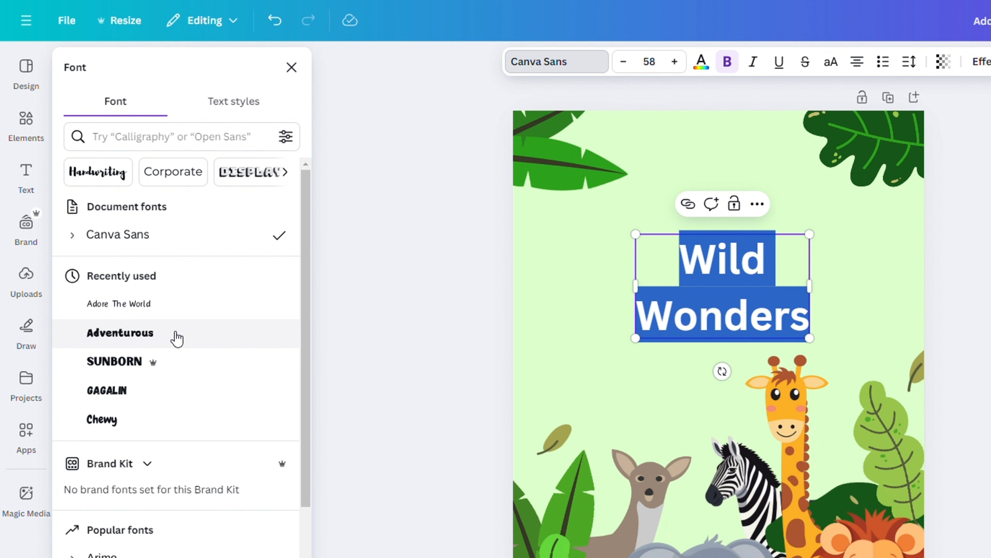
pyautogui.click(176, 338)
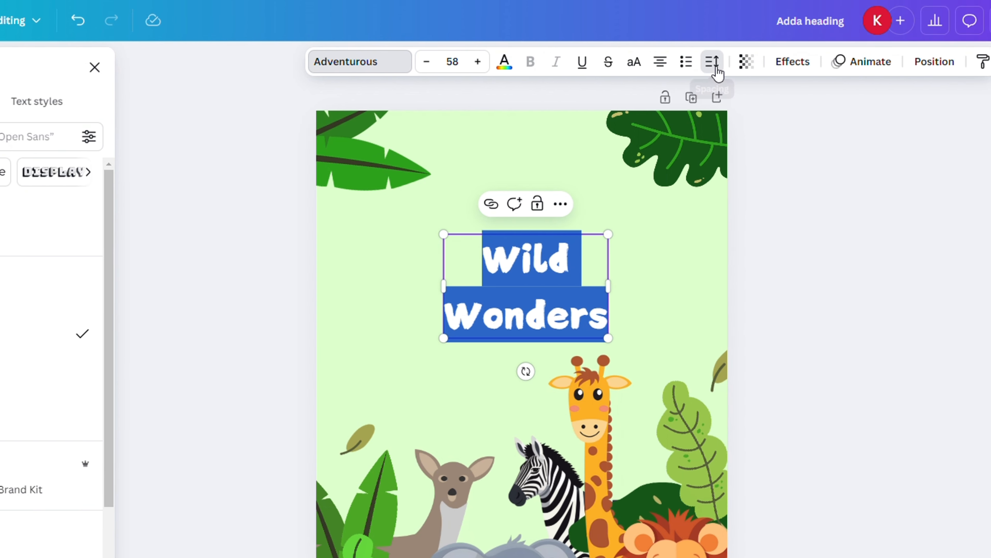
pyautogui.click(909, 61)
pyautogui.moveTo(689, 170); pyautogui.dragTo(678, 191)
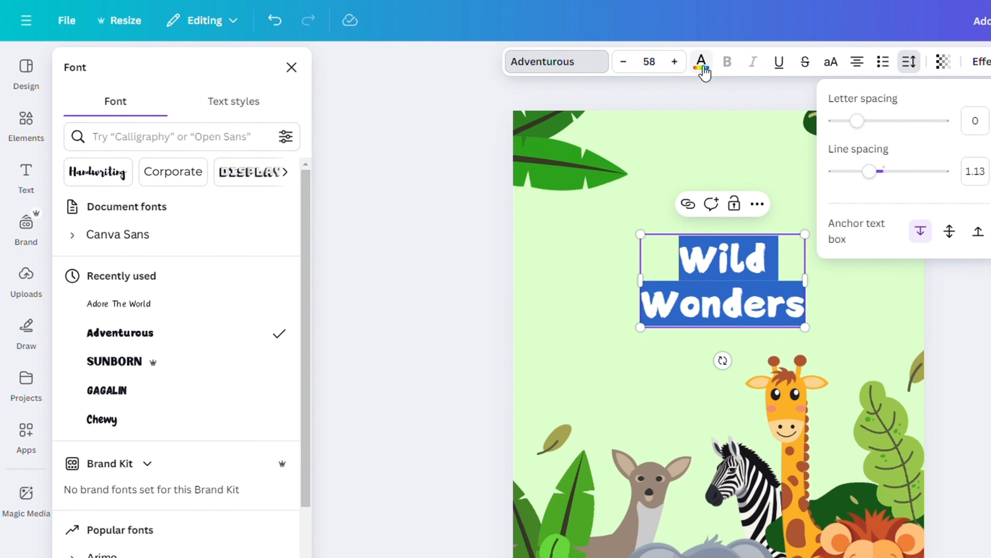
# - Colour the "Wild Wonders" heading mid green from the document colours
pyautogui.click(705, 71)
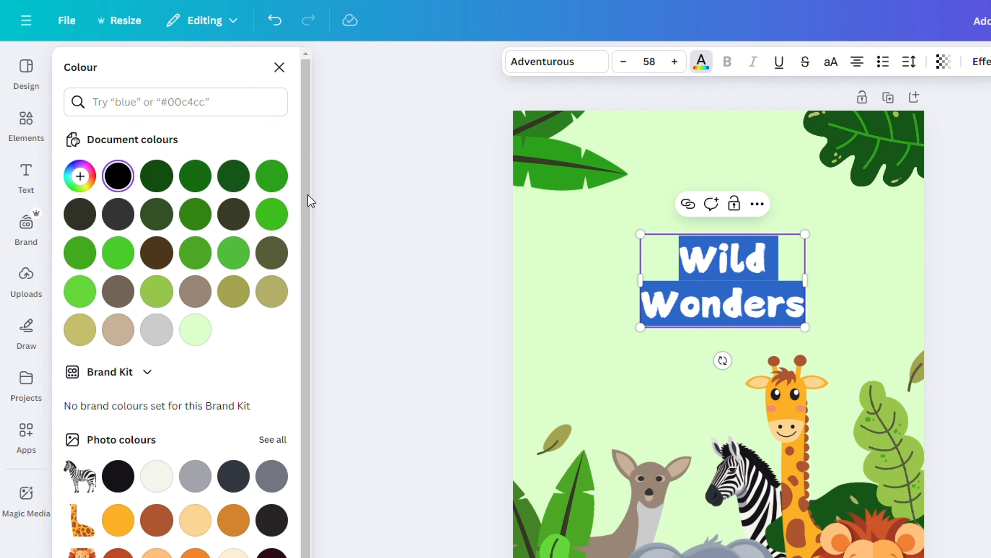
pyautogui.click(503, 262)
pyautogui.click(722, 270)
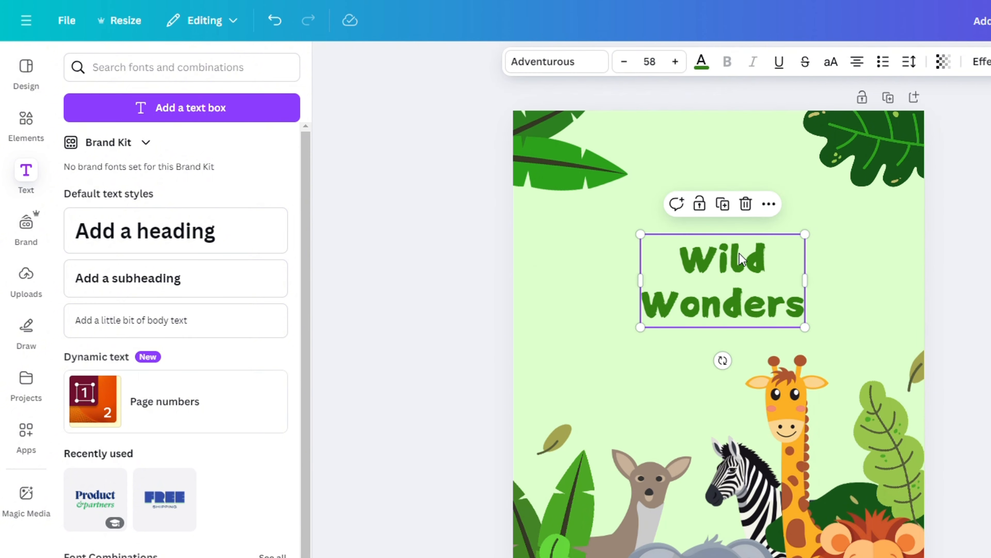
# - Enlarge the heading to about 11.7 × 6.6 cm and move it towards the page's horizontal centre
pyautogui.moveTo(806, 233); pyautogui.dragTo(874, 199)
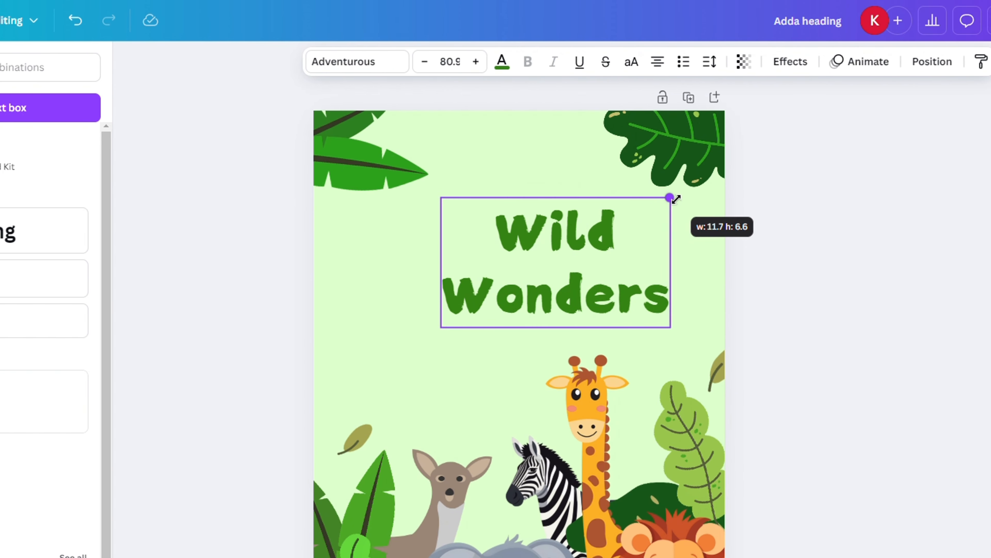
pyautogui.moveTo(676, 199); pyautogui.dragTo(675, 199)
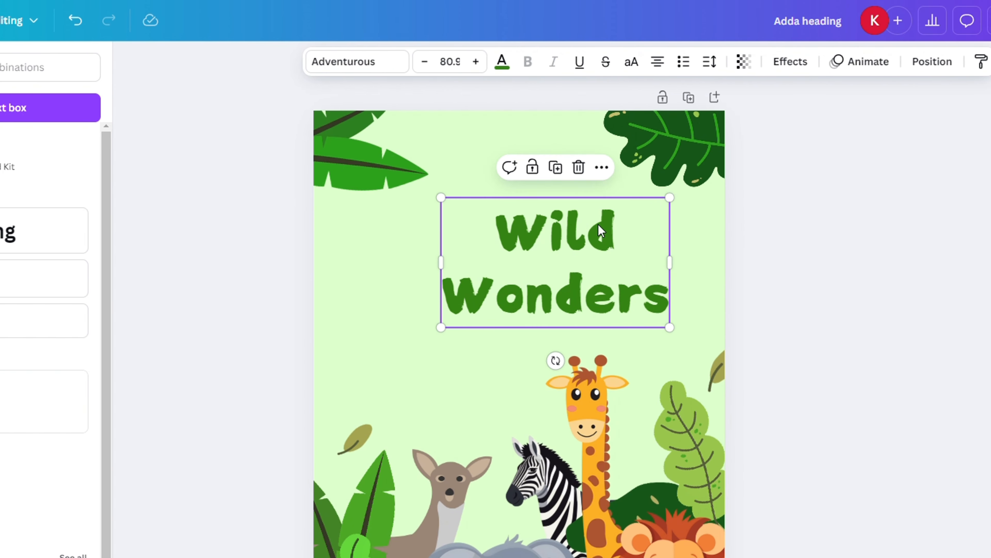
pyautogui.moveTo(604, 235); pyautogui.dragTo(582, 225)
# - Tighten the heading's line spacing to 1 and move the heading slightly up
pyautogui.click(709, 62)
pyautogui.moveTo(678, 171); pyautogui.dragTo(667, 175)
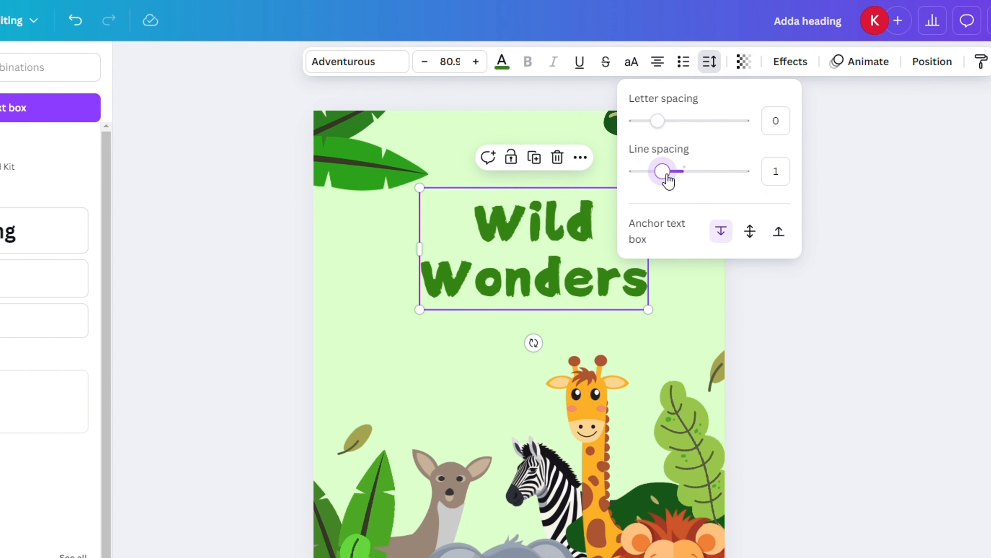
pyautogui.click(661, 278)
pyautogui.moveTo(586, 229); pyautogui.dragTo(580, 212)
pyautogui.click(374, 254)
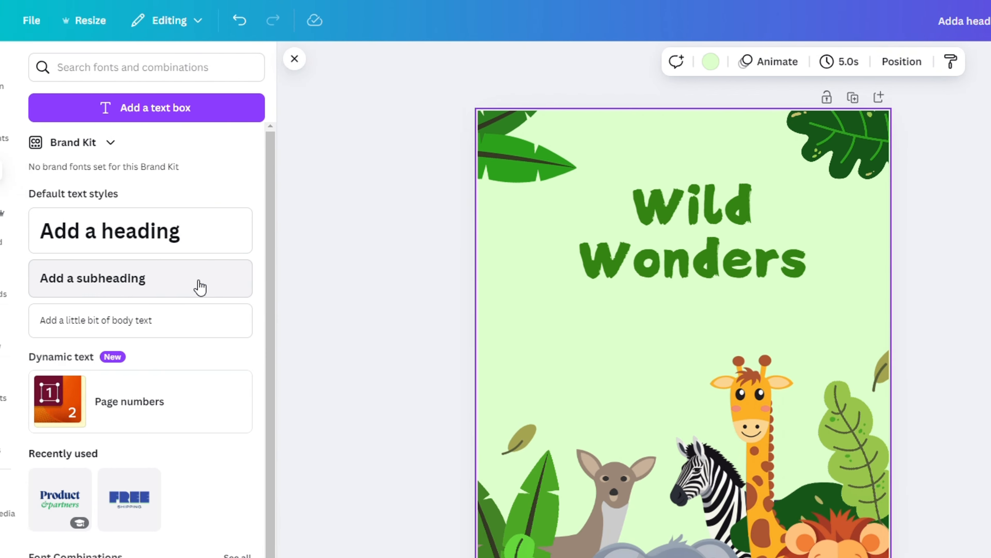
# - Add a subheading reading "Your Animal Adventure Awaits" below the title, scaled down to about size 26.3
pyautogui.click(201, 287)
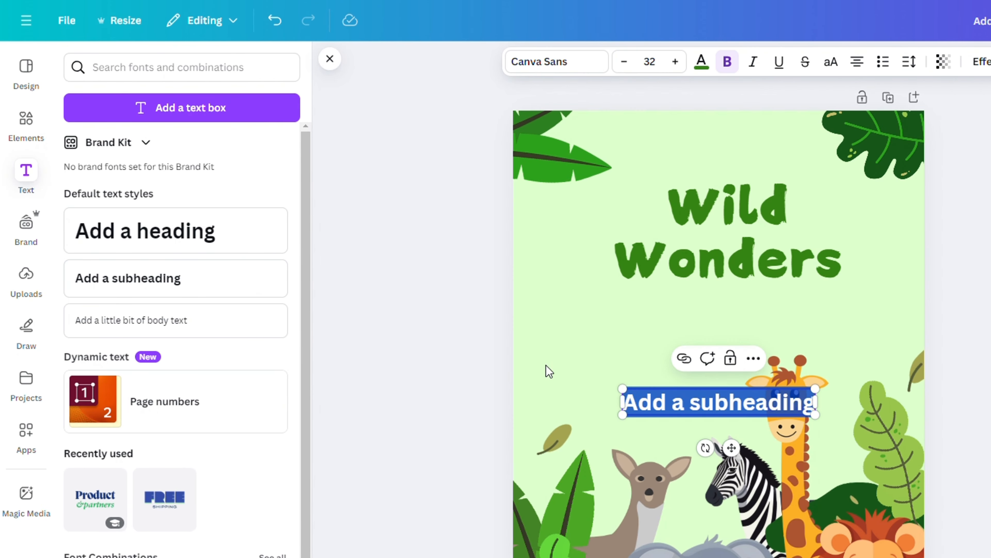
pyautogui.moveTo(613, 404); pyautogui.dragTo(620, 314)
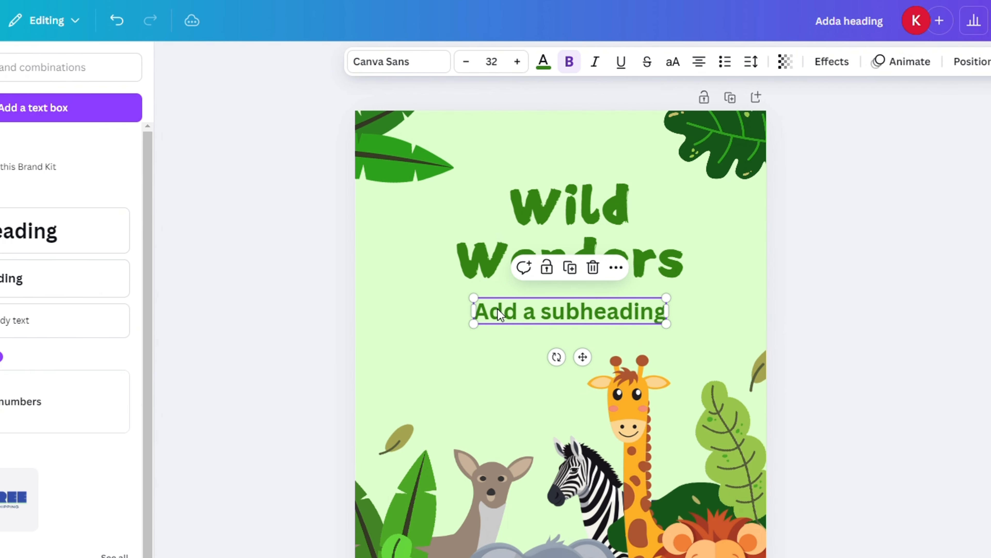
pyautogui.moveTo(473, 324); pyautogui.dragTo(509, 319)
pyautogui.doubleClick(566, 316)
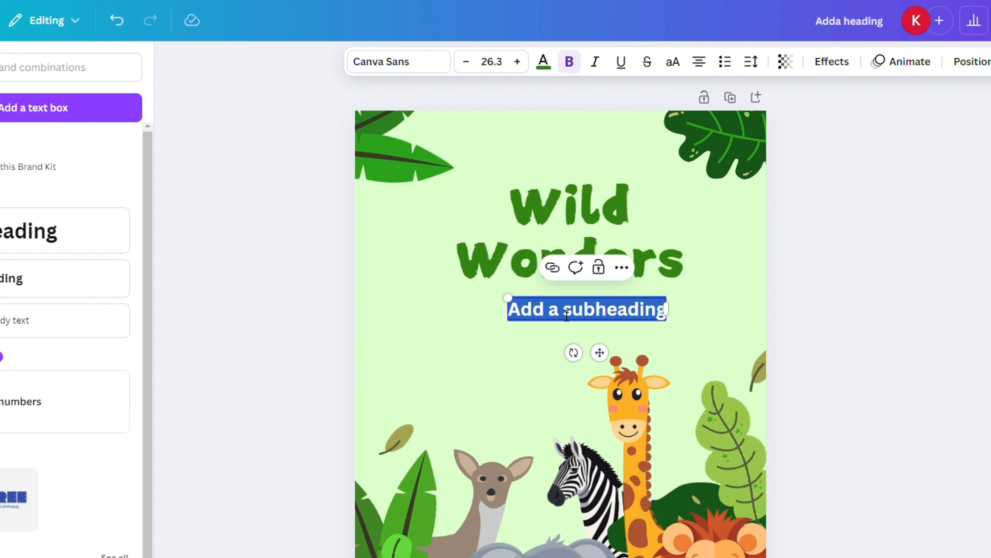
pyautogui.press('BackSpace')
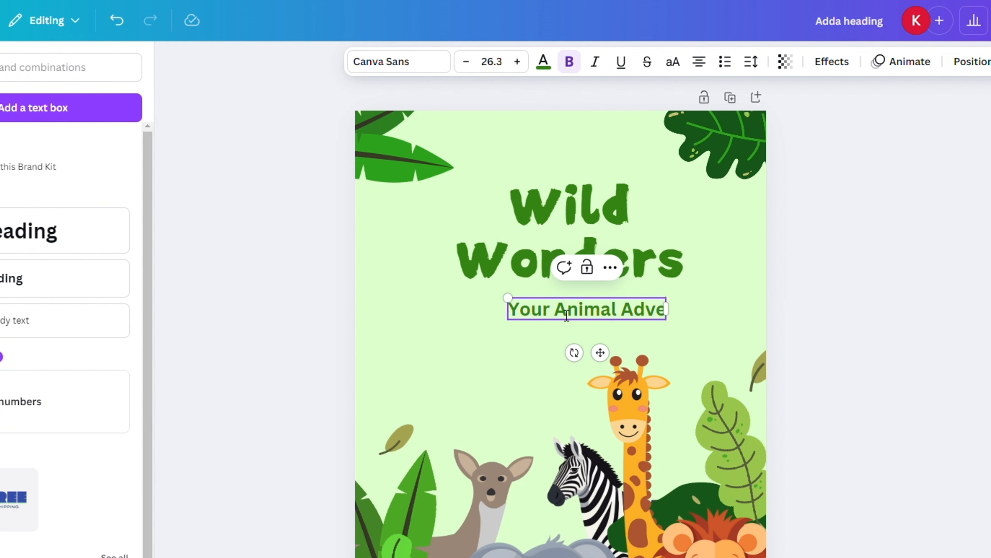
pyautogui.write('Your Animal Adventure Awaits')
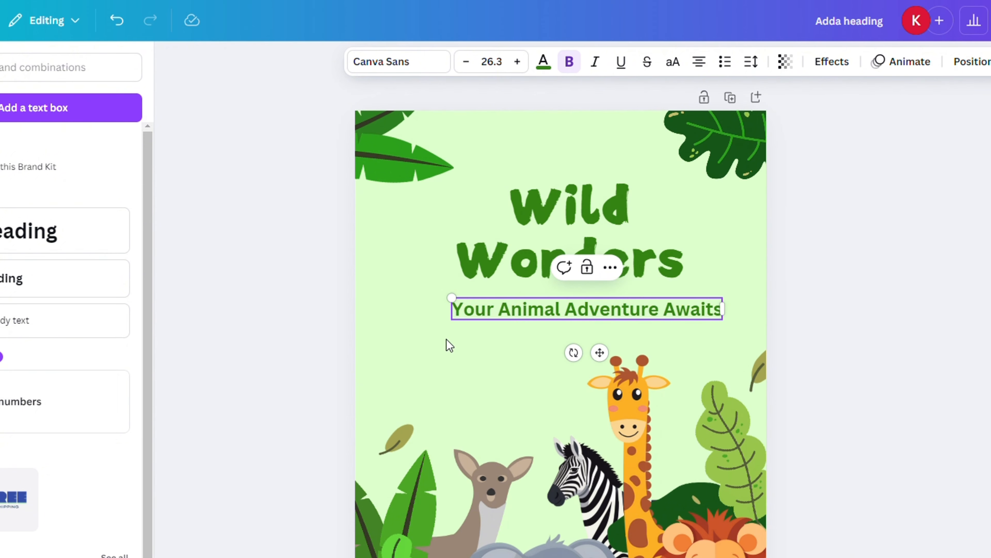
# - Set the subheading in the Adore The World font and widen its letter spacing
pyautogui.click(420, 69)
pyautogui.click(85, 347)
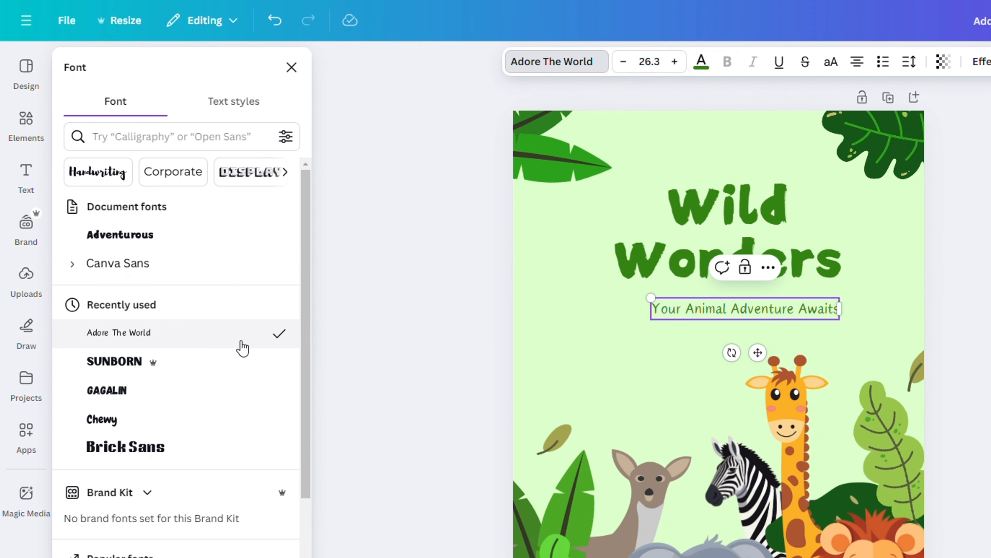
pyautogui.click(909, 61)
pyautogui.moveTo(657, 120); pyautogui.dragTo(686, 128)
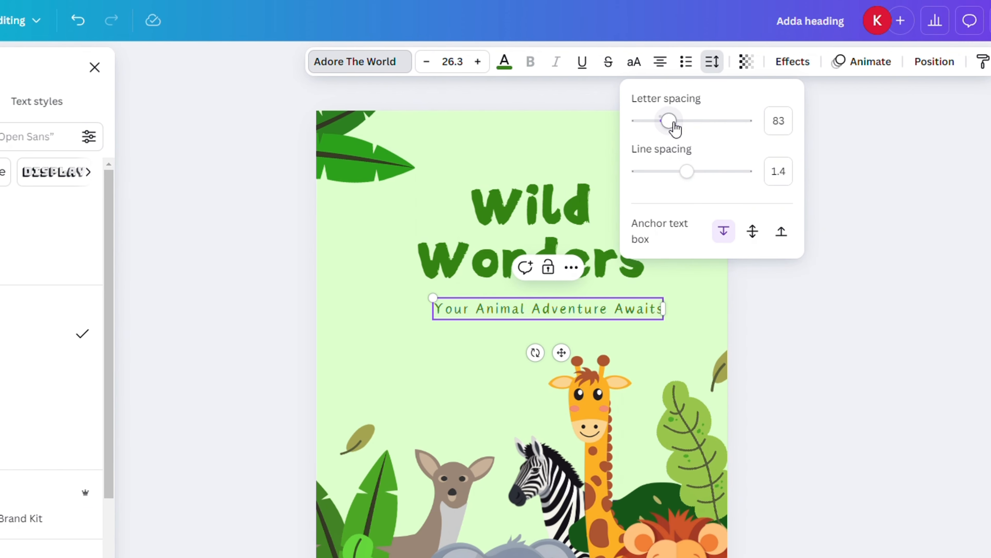
# - Shrink the subheading to about size 23.9, place it directly beneath the title and centre both on the page
pyautogui.moveTo(561, 352); pyautogui.dragTo(544, 344)
pyautogui.moveTo(392, 311); pyautogui.dragTo(417, 311)
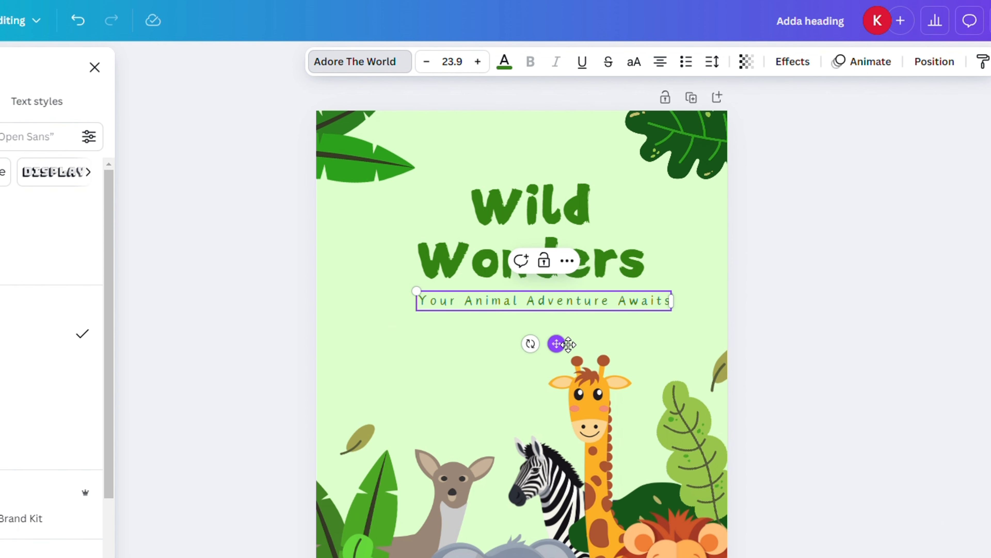
pyautogui.moveTo(568, 344); pyautogui.dragTo(542, 348)
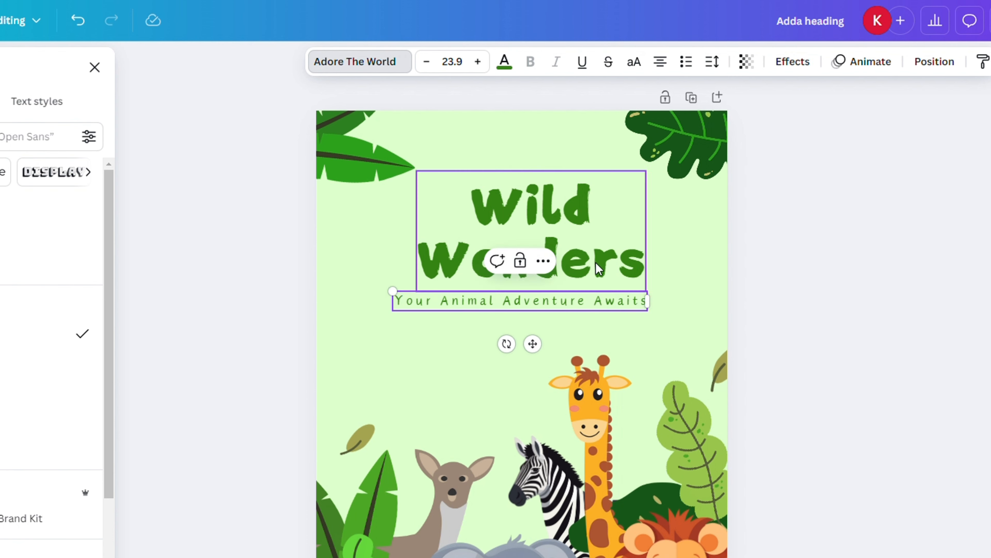
pyautogui.click(572, 217)
pyautogui.moveTo(571, 217)
pyautogui.mouseDown()
pyautogui.moveTo(572, 230)
pyautogui.moveTo(567, 219)
pyautogui.mouseUp()
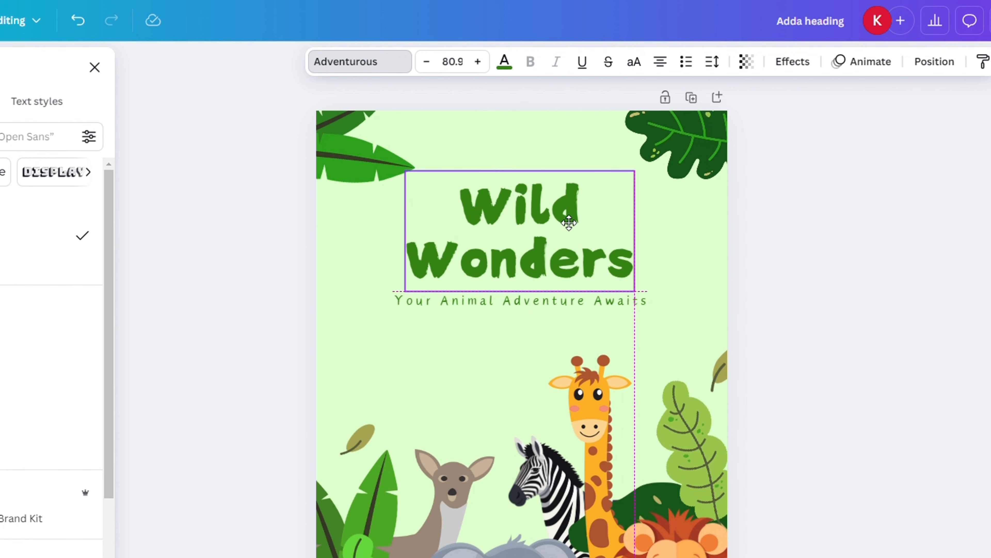
pyautogui.click(769, 339)
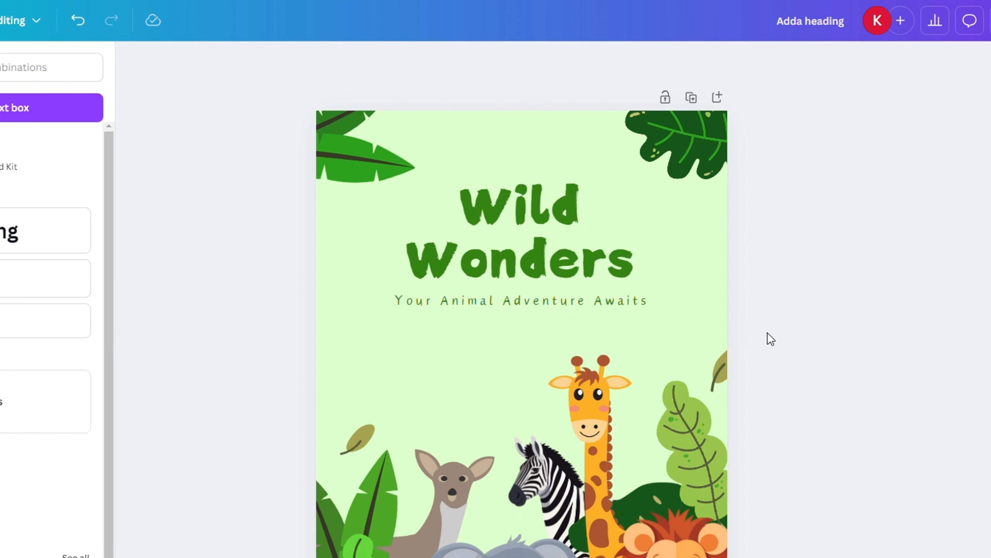
# - Move the title and the subheading slightly down, keeping both centred between the corner leaves and the giraffe
pyautogui.click(573, 228)
pyautogui.moveTo(573, 228); pyautogui.dragTo(584, 234)
pyautogui.moveTo(577, 302); pyautogui.dragTo(584, 322)
pyautogui.click(580, 215)
pyautogui.moveTo(580, 214)
pyautogui.mouseDown()
pyautogui.moveTo(586, 229)
pyautogui.moveTo(576, 230)
pyautogui.mouseUp()
pyautogui.click(794, 294)
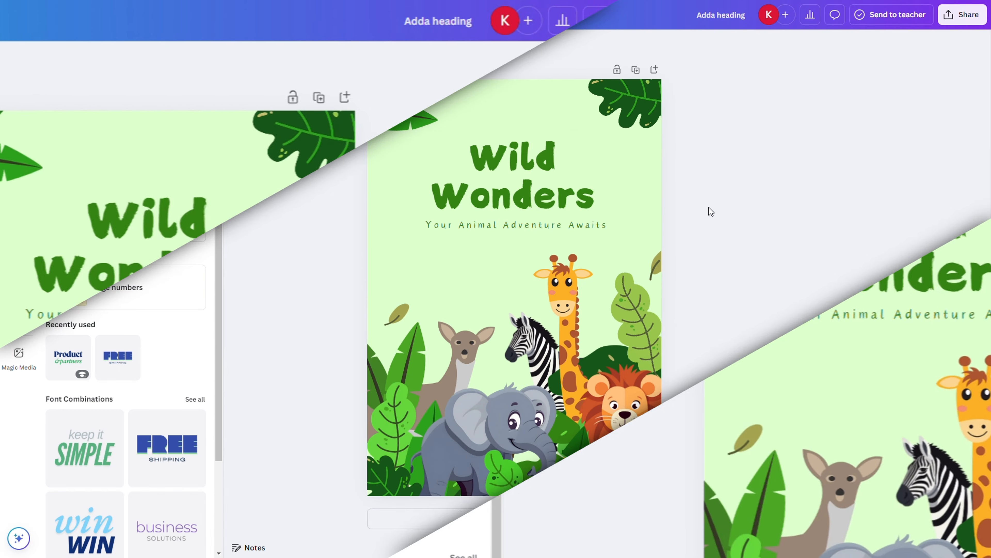